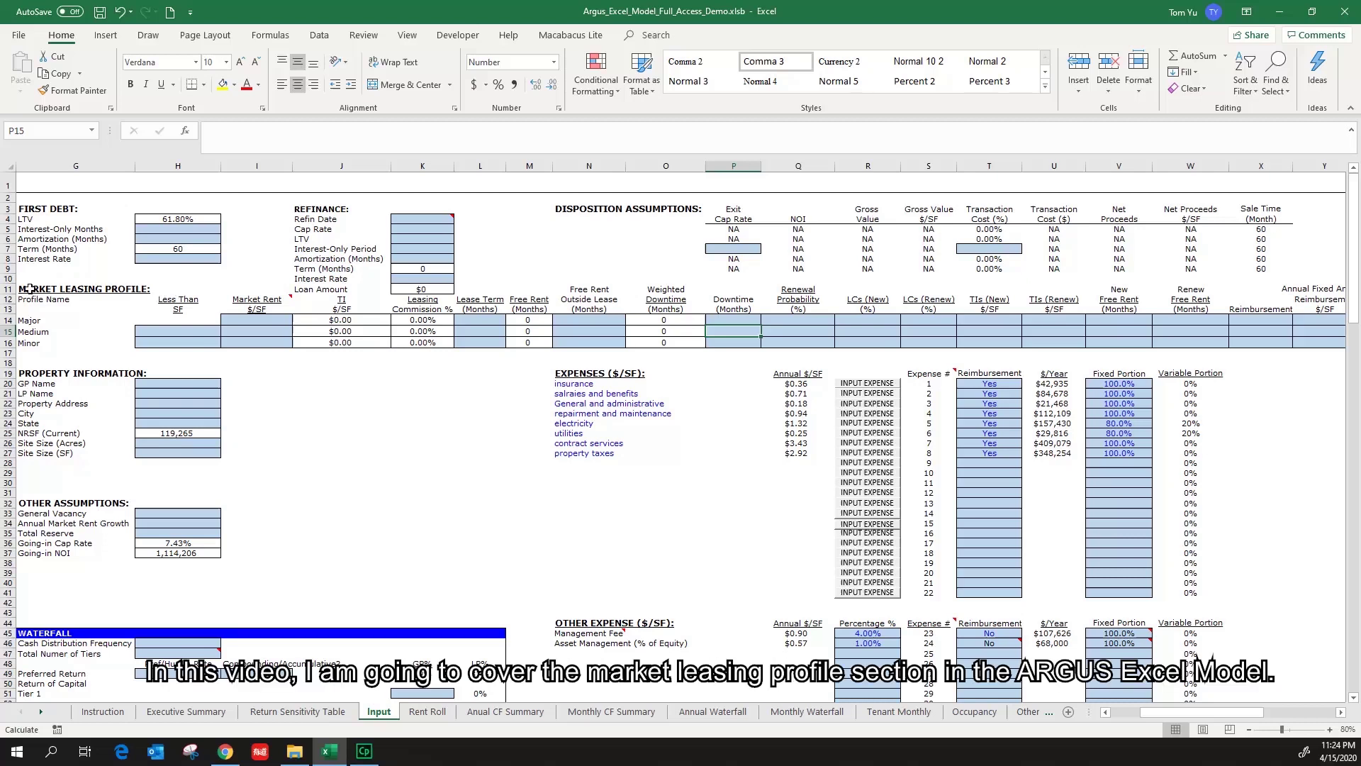
- Highlight the Market Leasing Profile section and its Major, Medium and Minor profile names
left_click_drag(29, 288, 1297, 353)
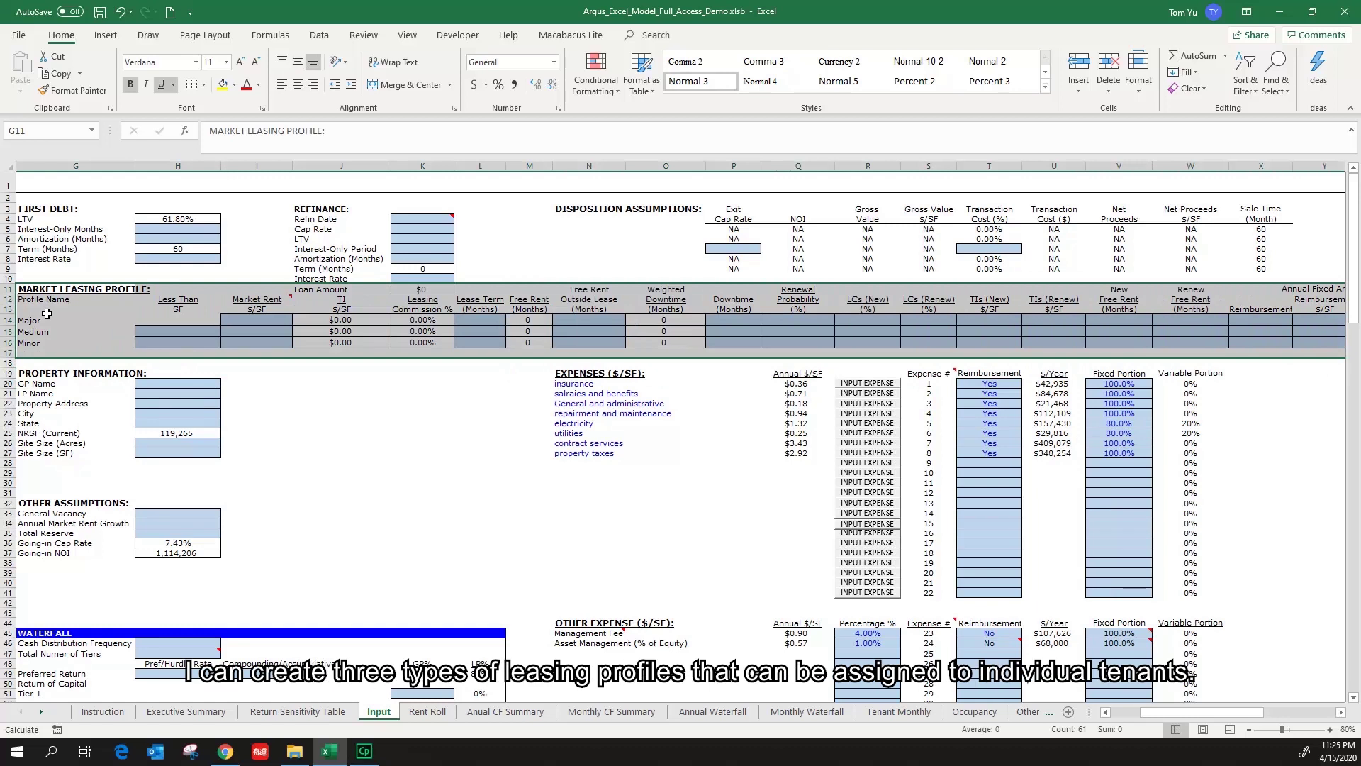
left_click(47, 313)
left_click_drag(64, 309, 54, 352)
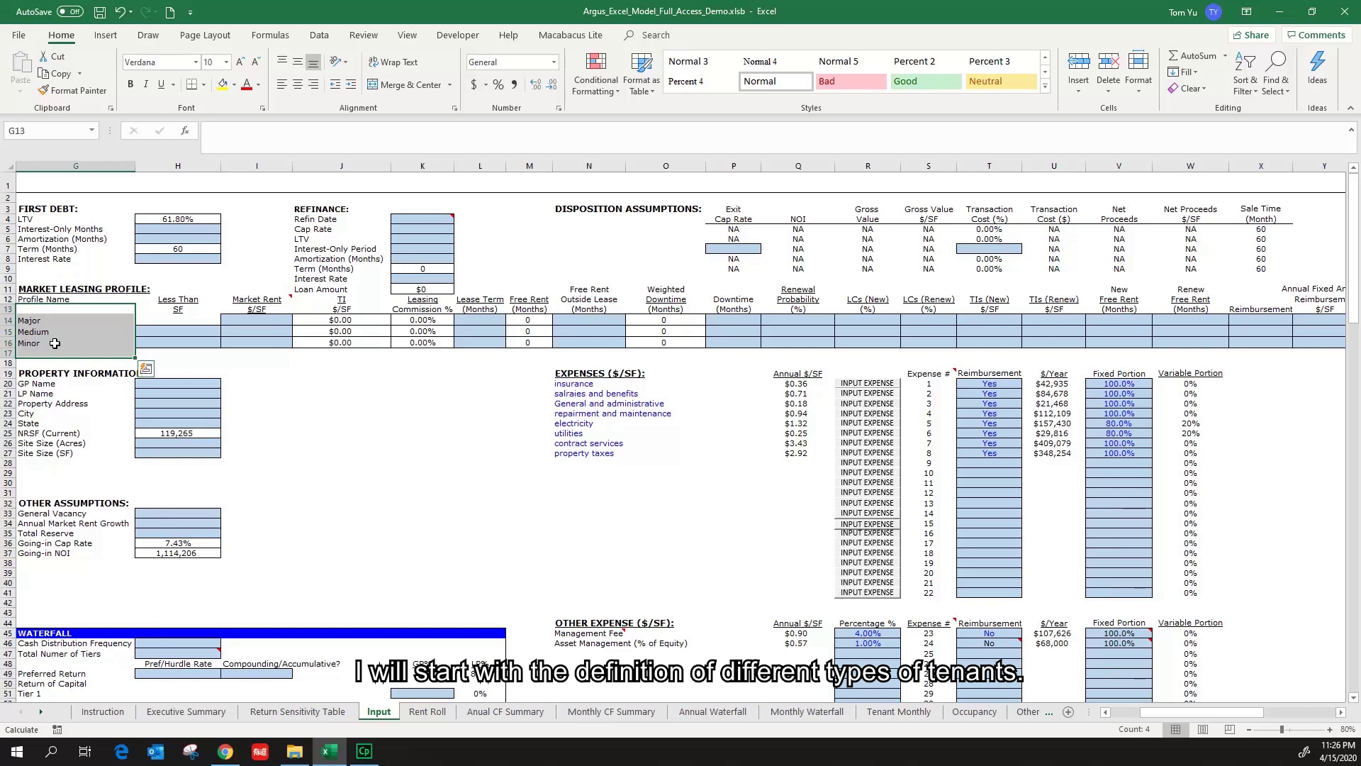
- Enter 3,000 in H16 and 10,000 in H15, then select G14:H16 to review the thresholds
left_click(161, 344)
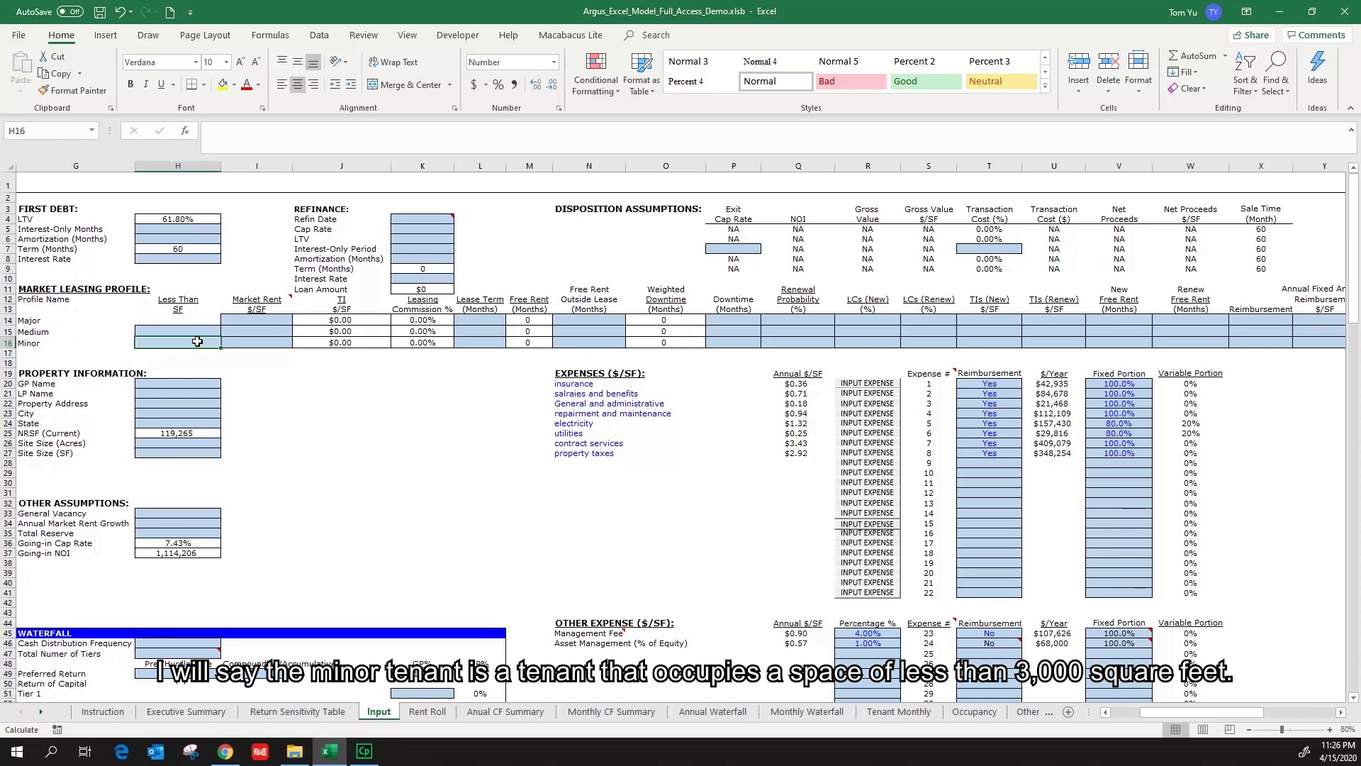
type("3000")
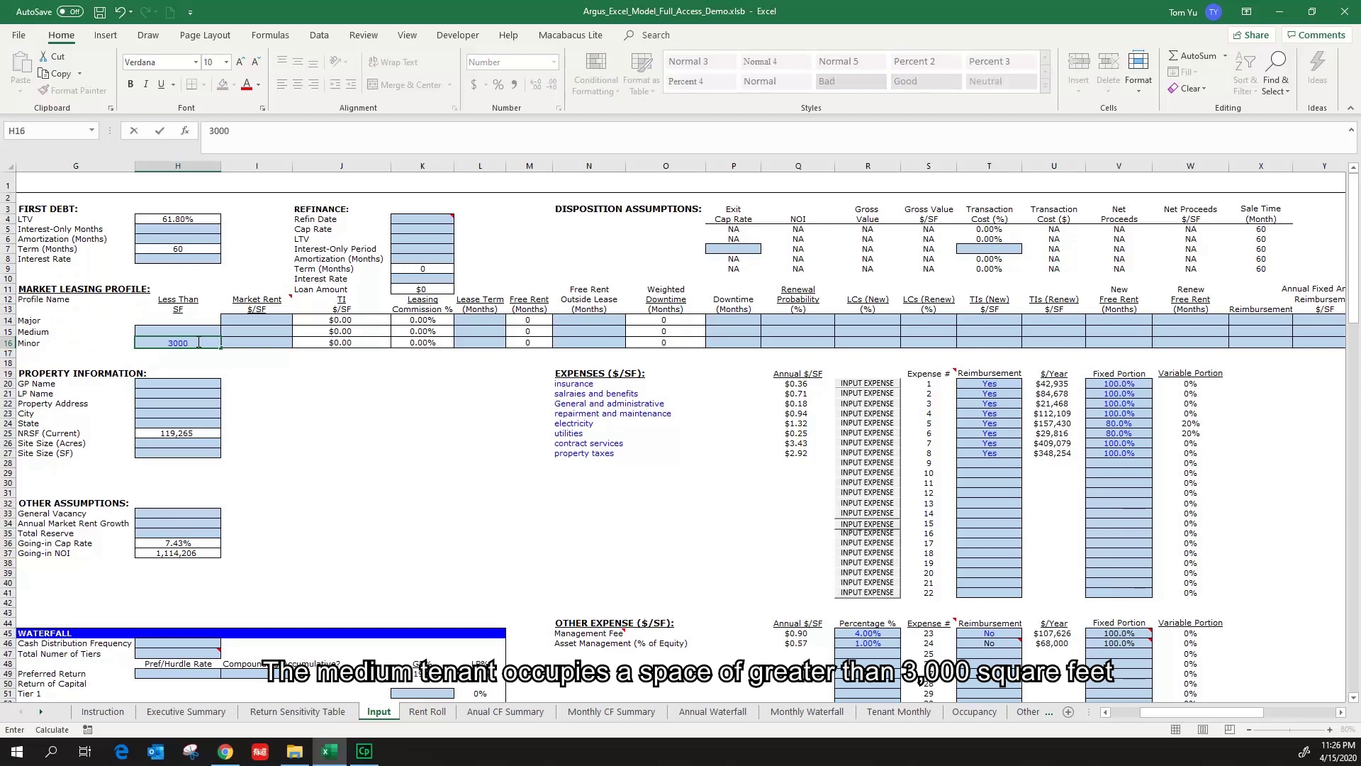
left_click(199, 342)
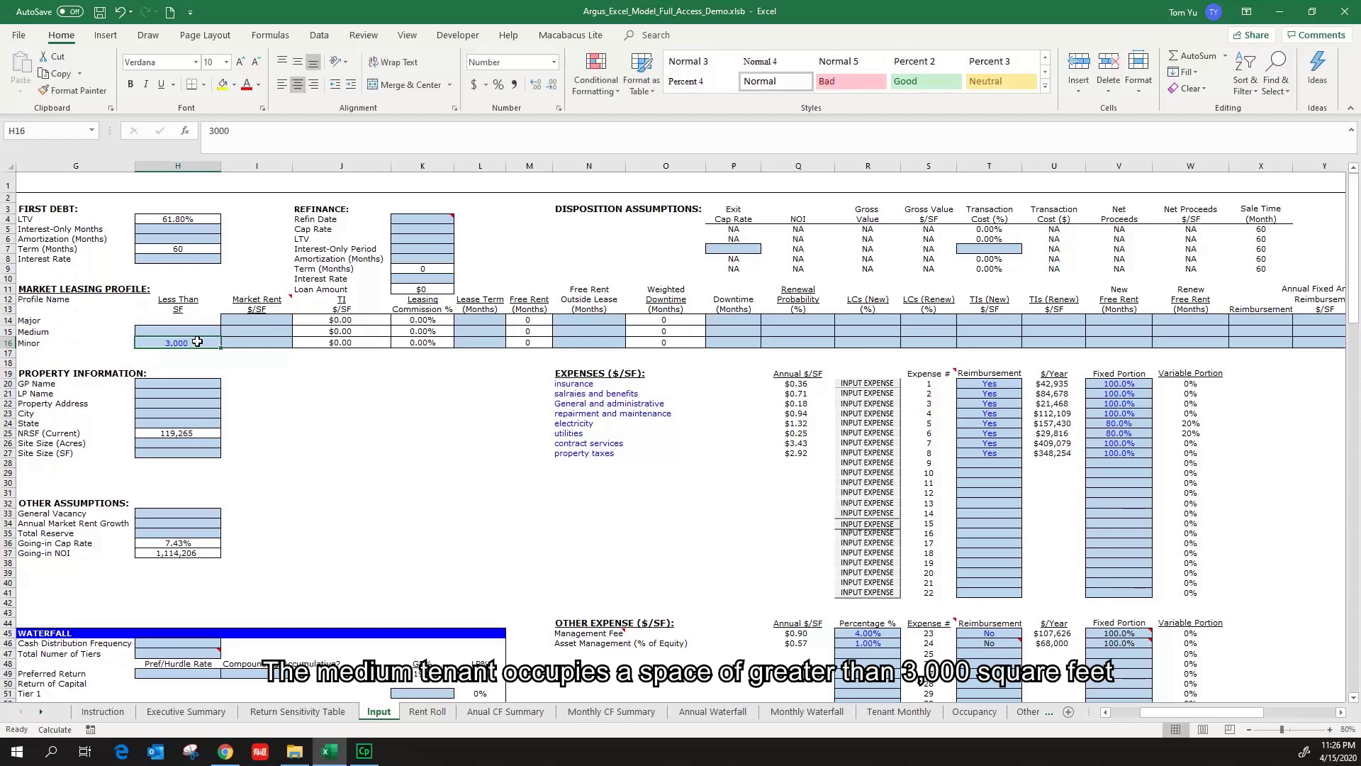
key("Up")
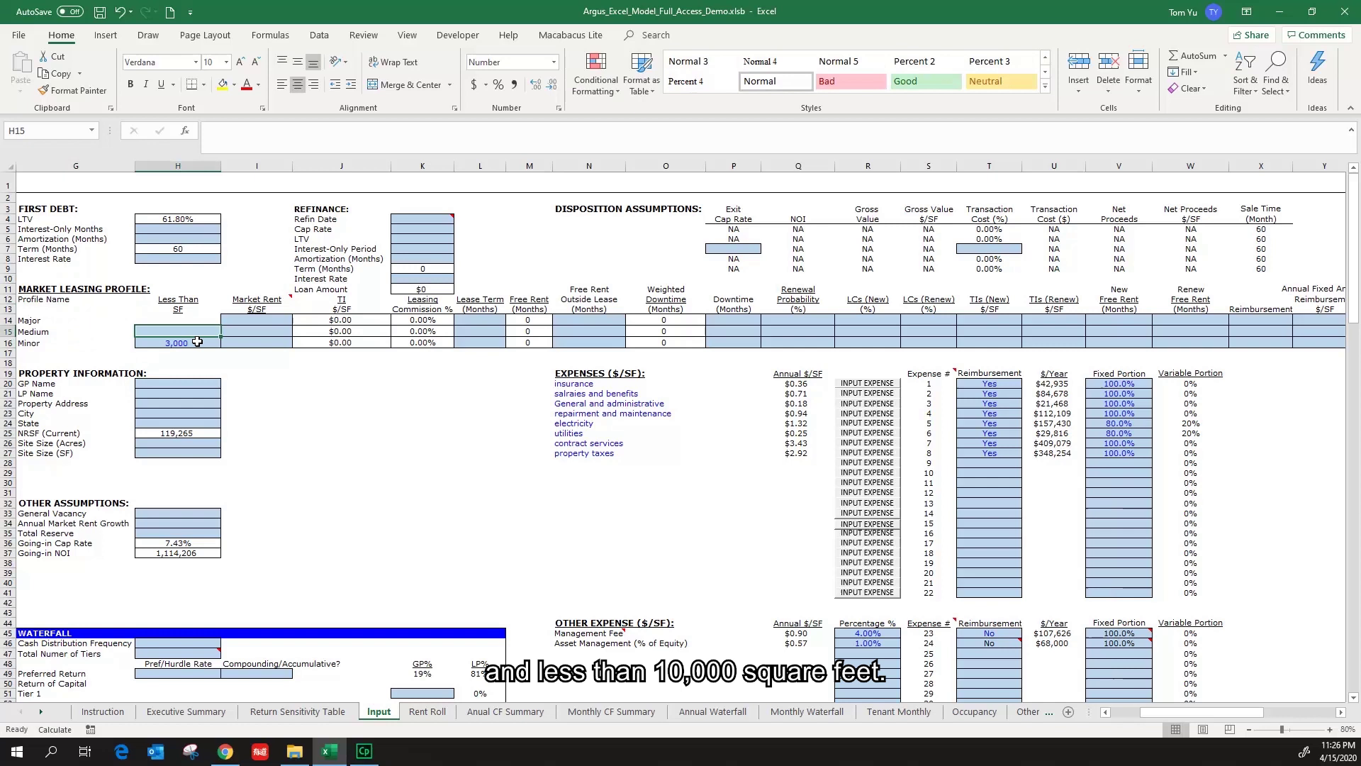
type("10000")
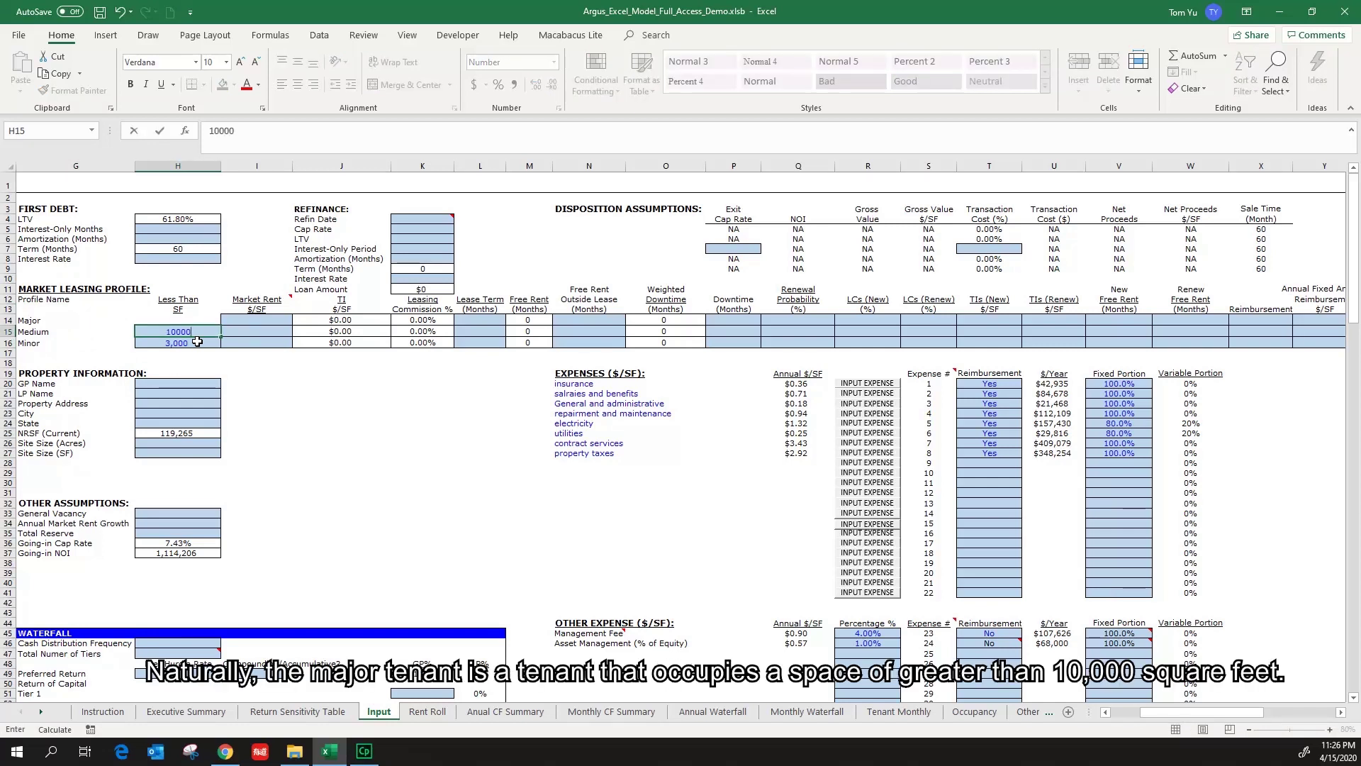
key("ctrl+Return")
key("Up")
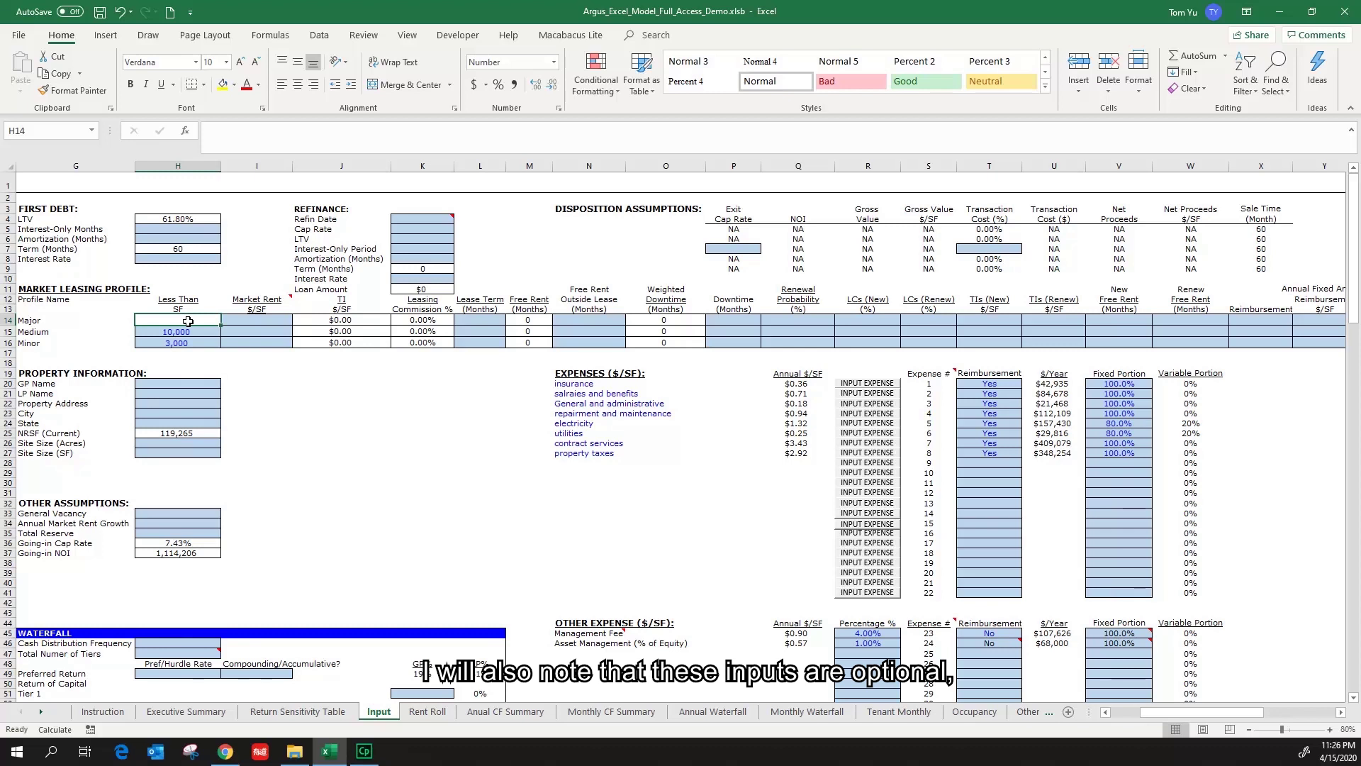
left_click_drag(64, 320, 179, 346)
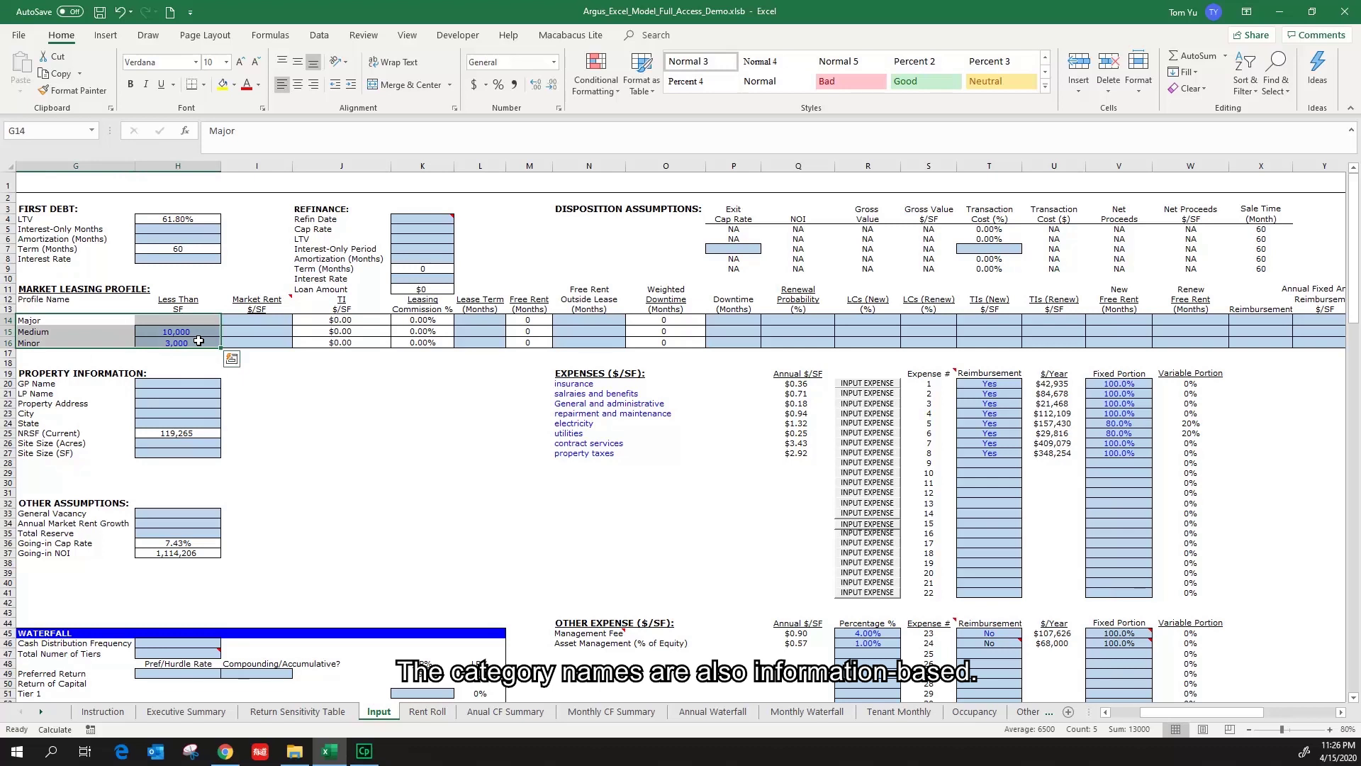
left_click_drag(198, 341, 95, 317)
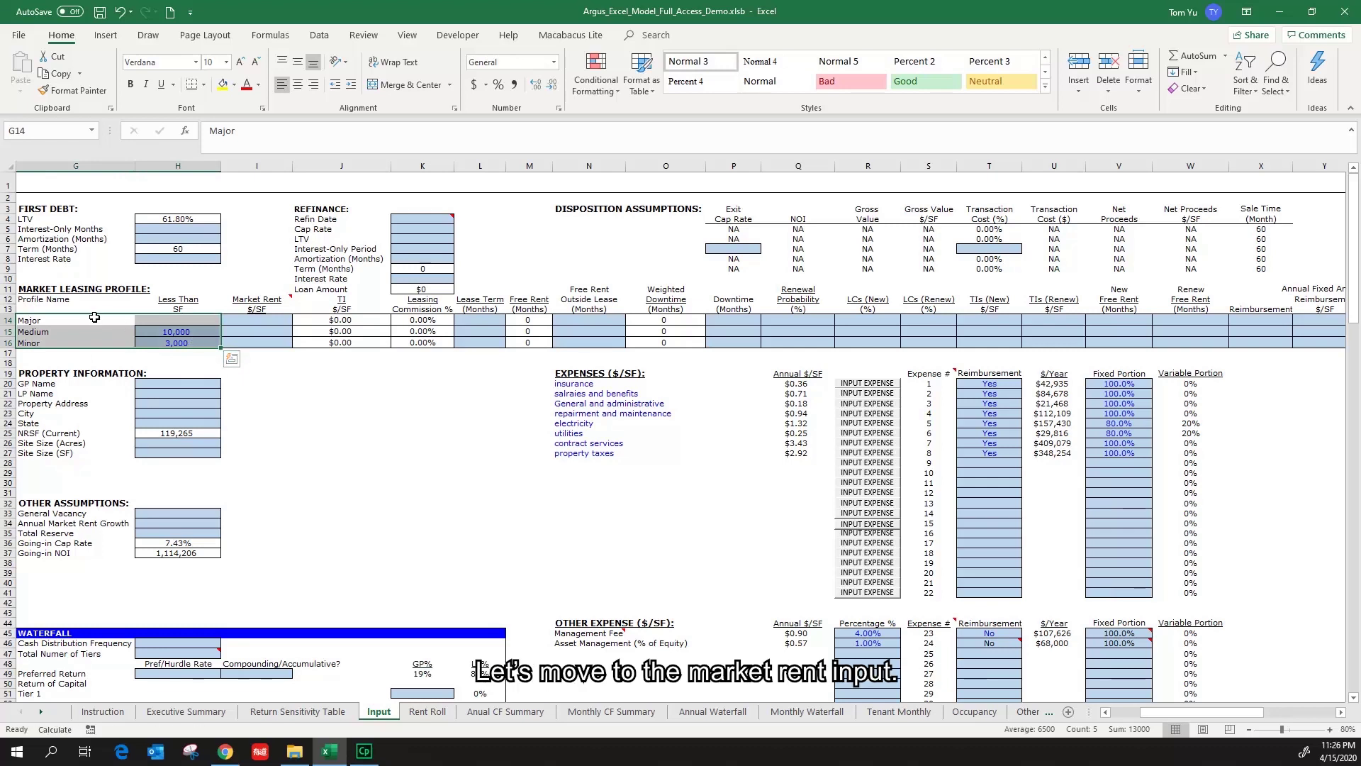
left_click(255, 323)
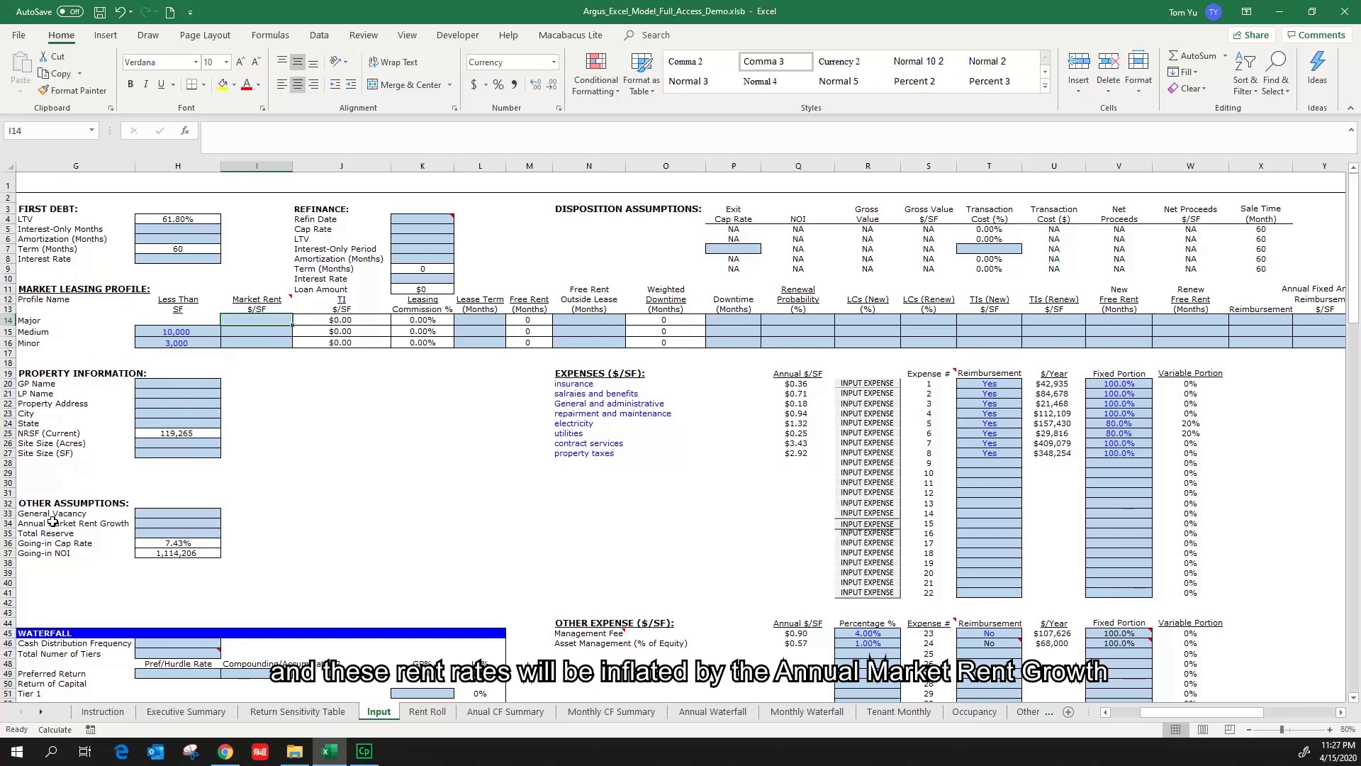
left_click_drag(53, 522, 205, 526)
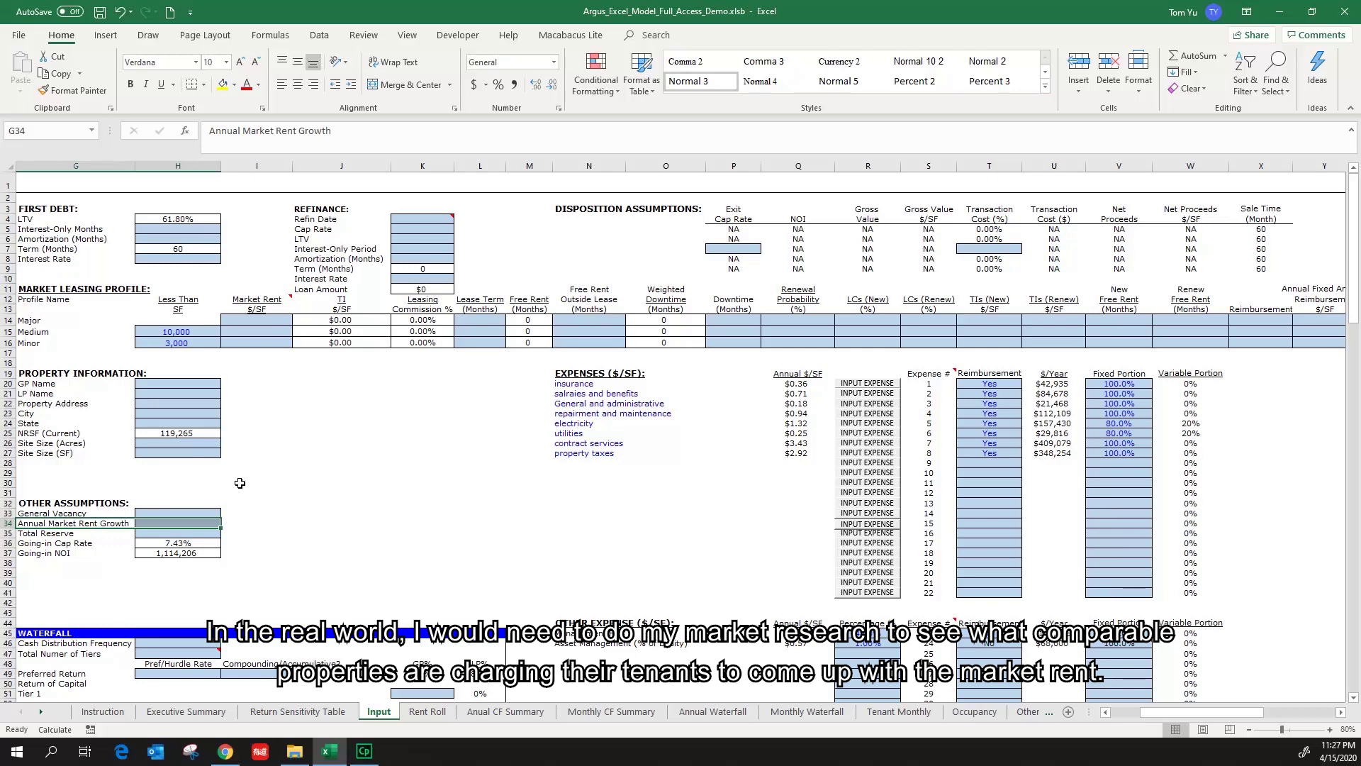
left_click(277, 319)
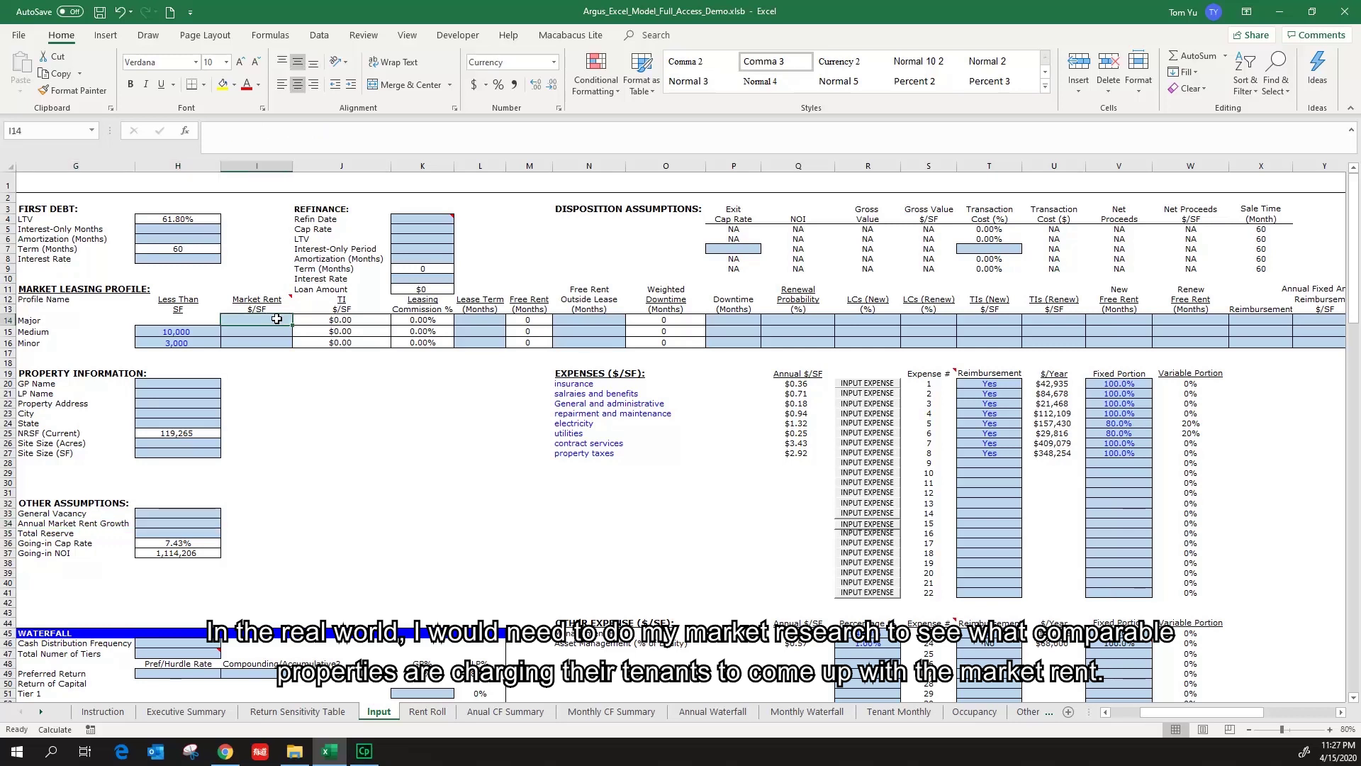
left_click_drag(257, 303, 277, 343)
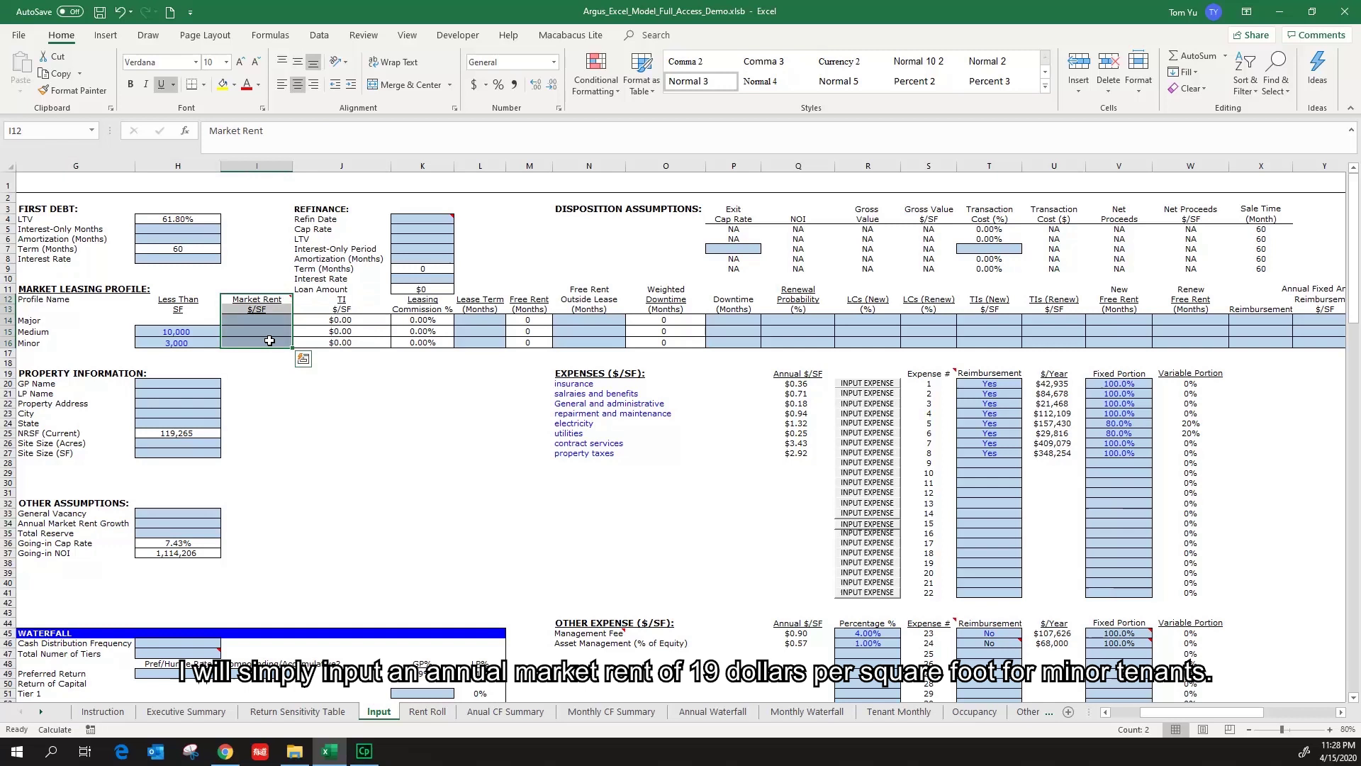
- Enter market rents of 19 in I16, 18 in I15 and 17 in I14
left_click(270, 343)
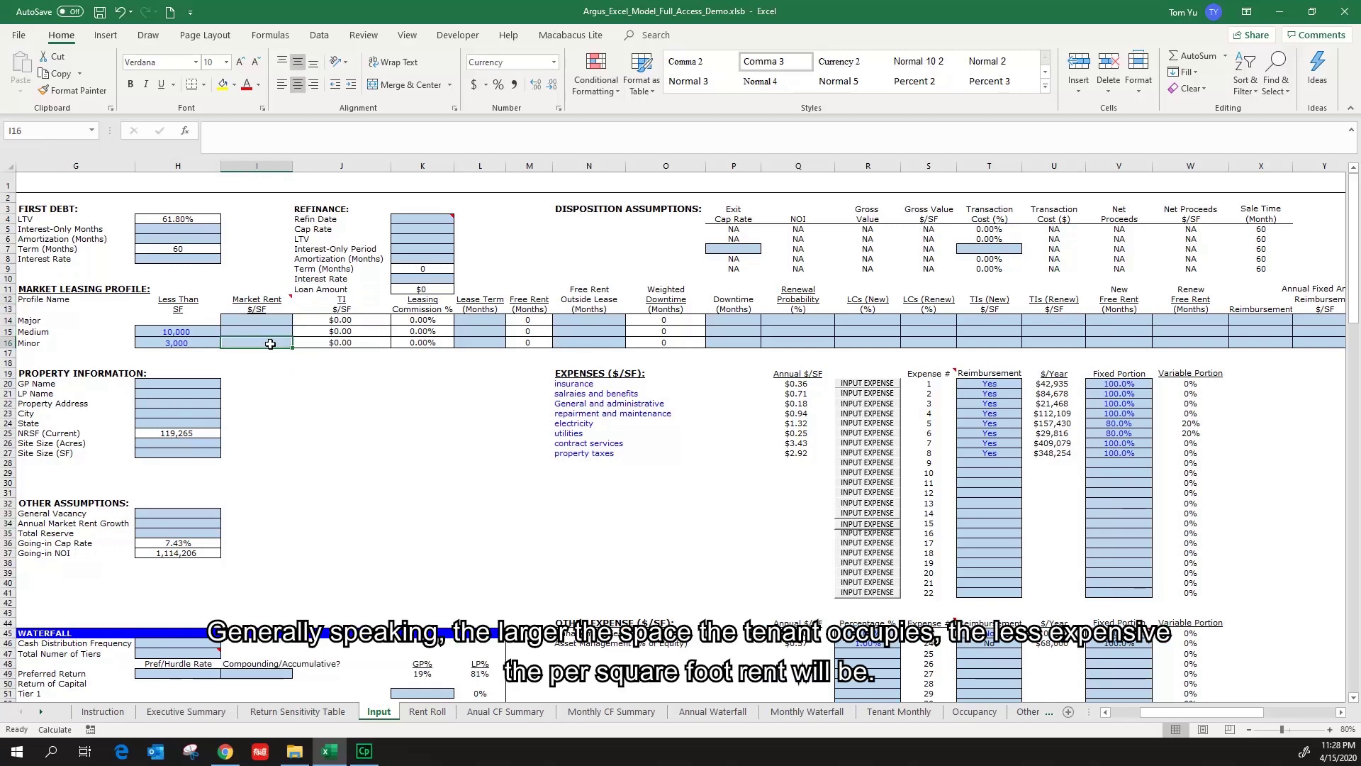
type("19")
key("ctrl+Return")
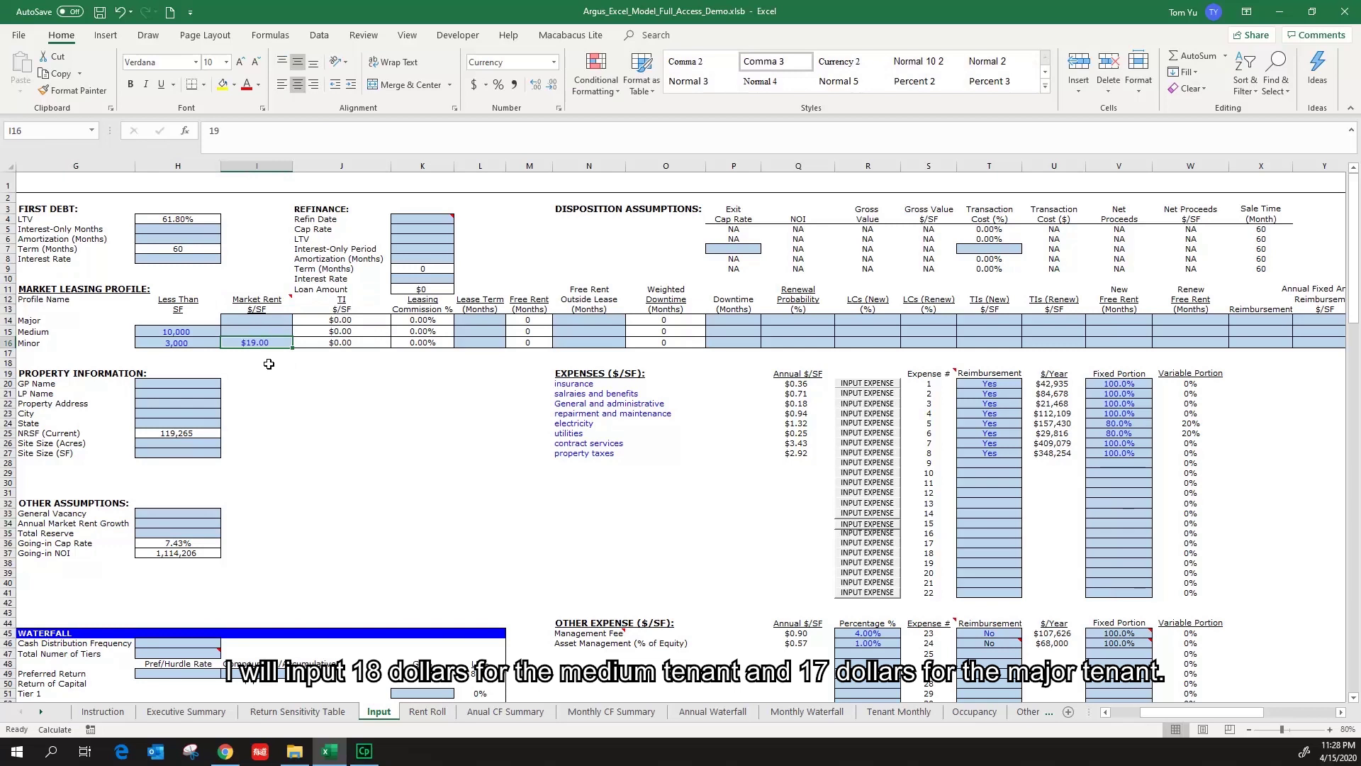
key("Up")
type("18")
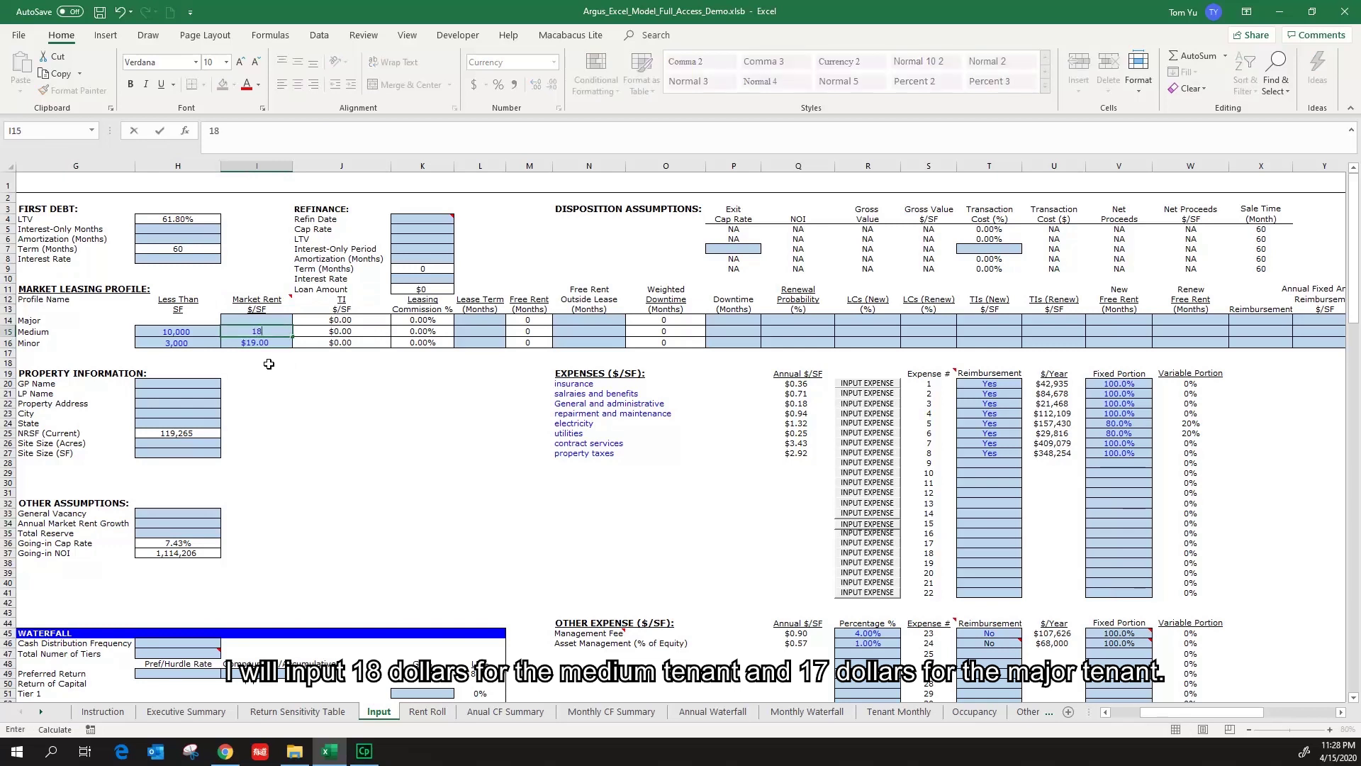
key("Up")
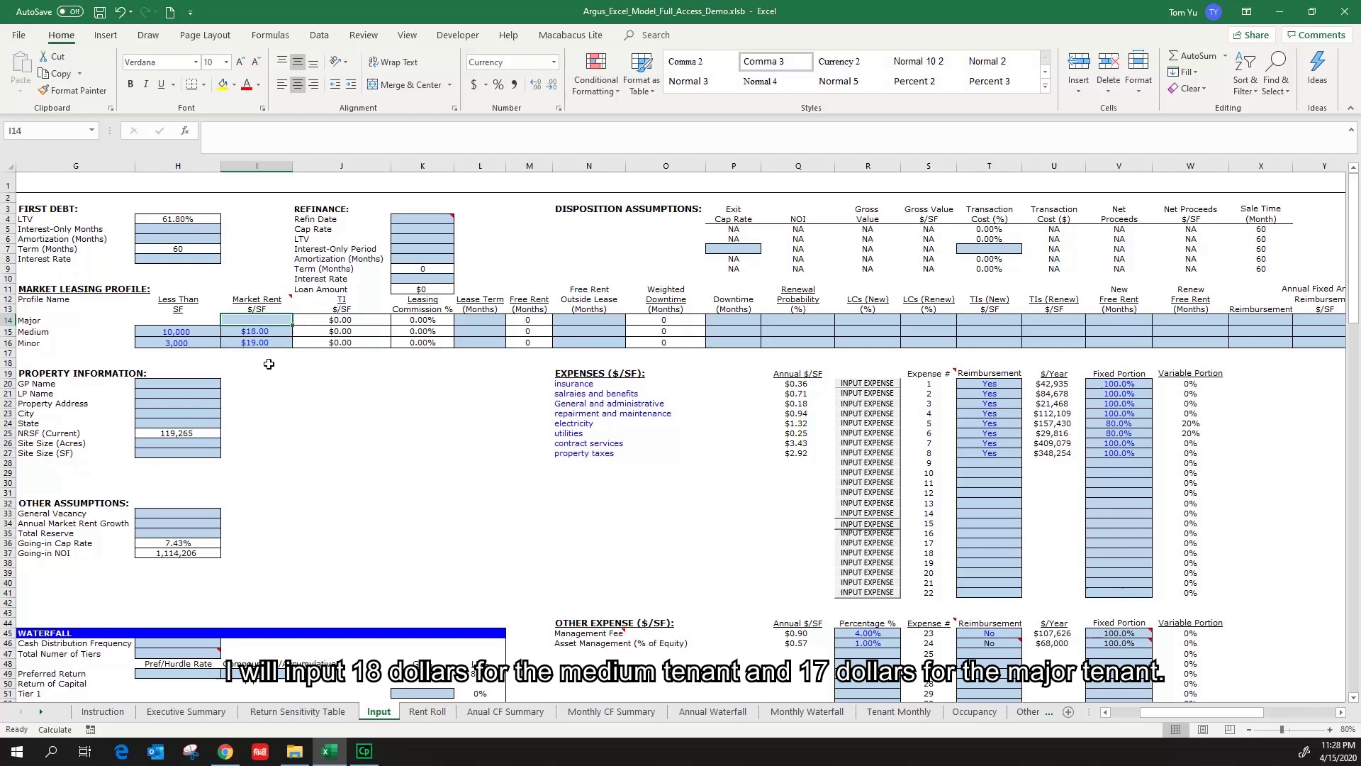
type("17")
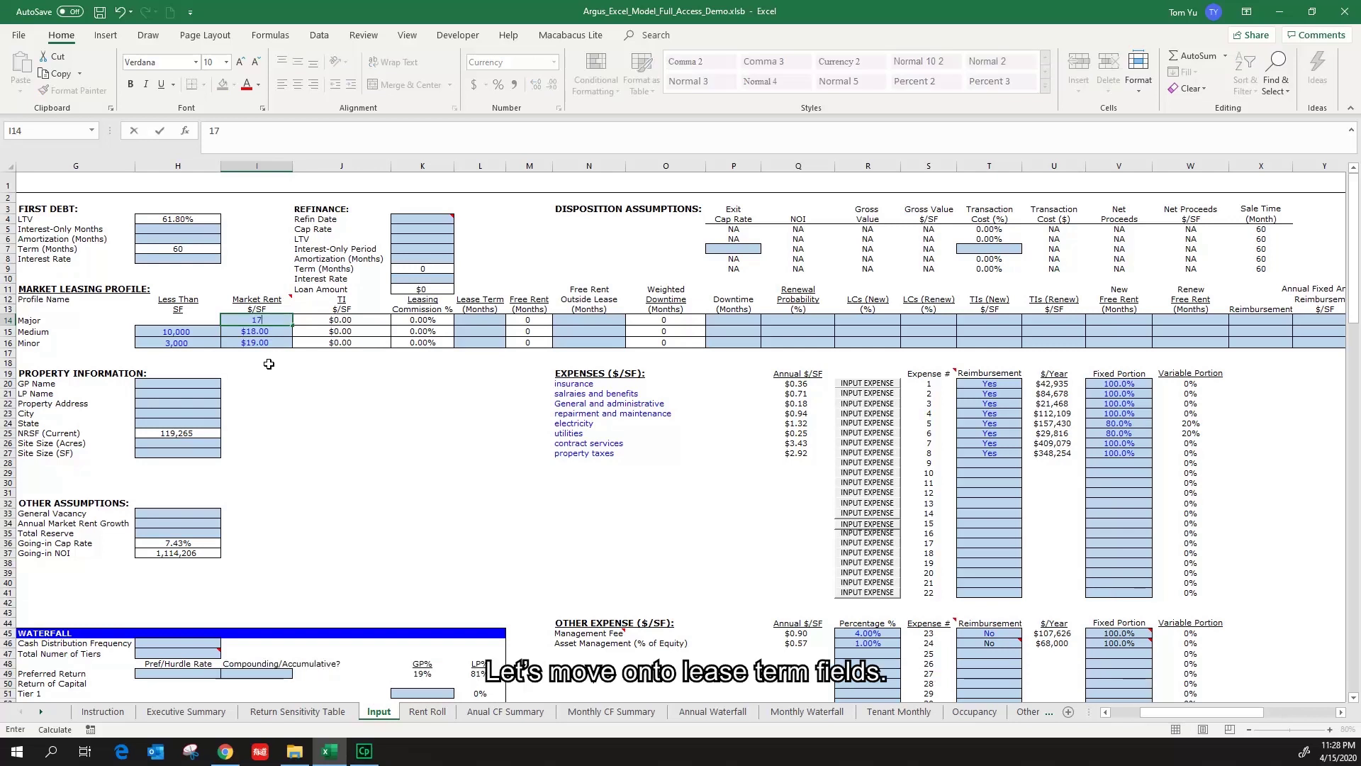
key("ctrl+Return")
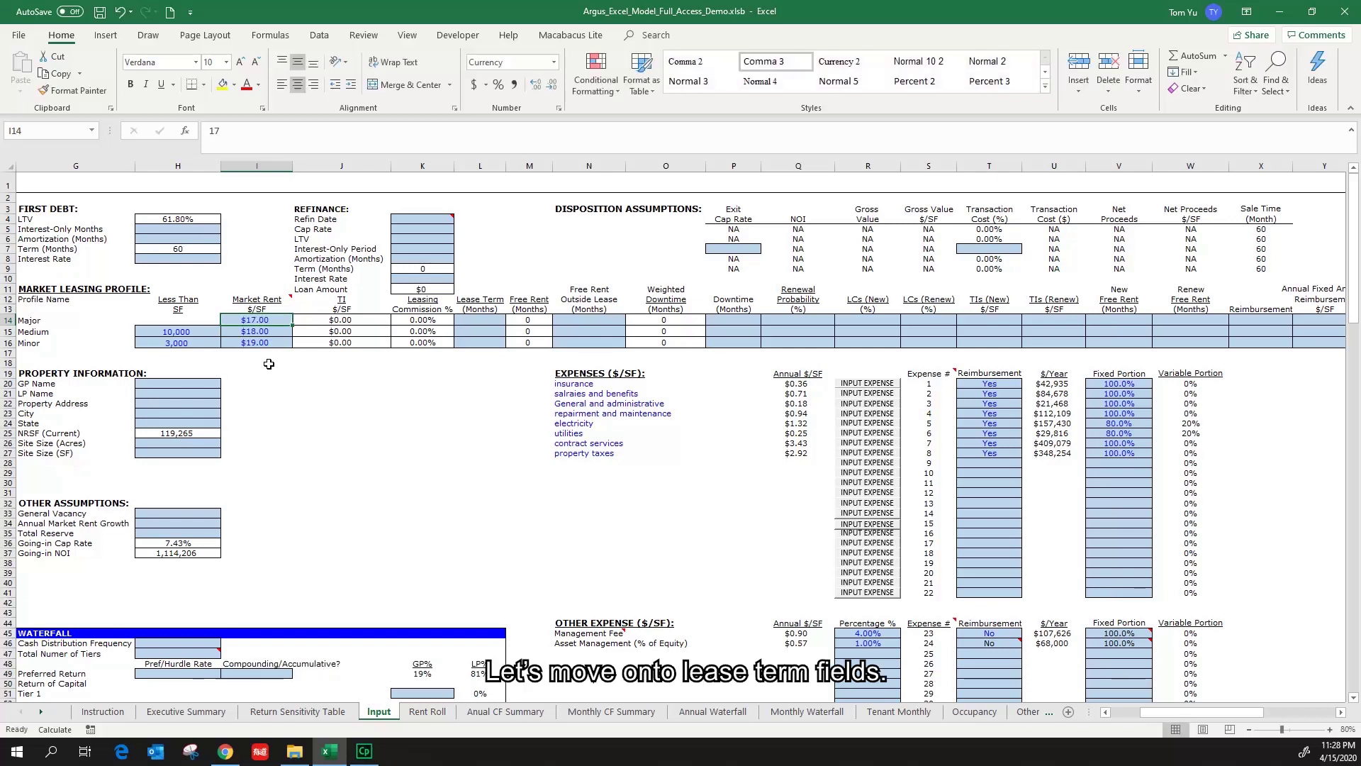
- Enter lease terms of 84, 60 and 60 months for Major, Medium and Minor tenants
key("Right")
key("Right")
key("Right")
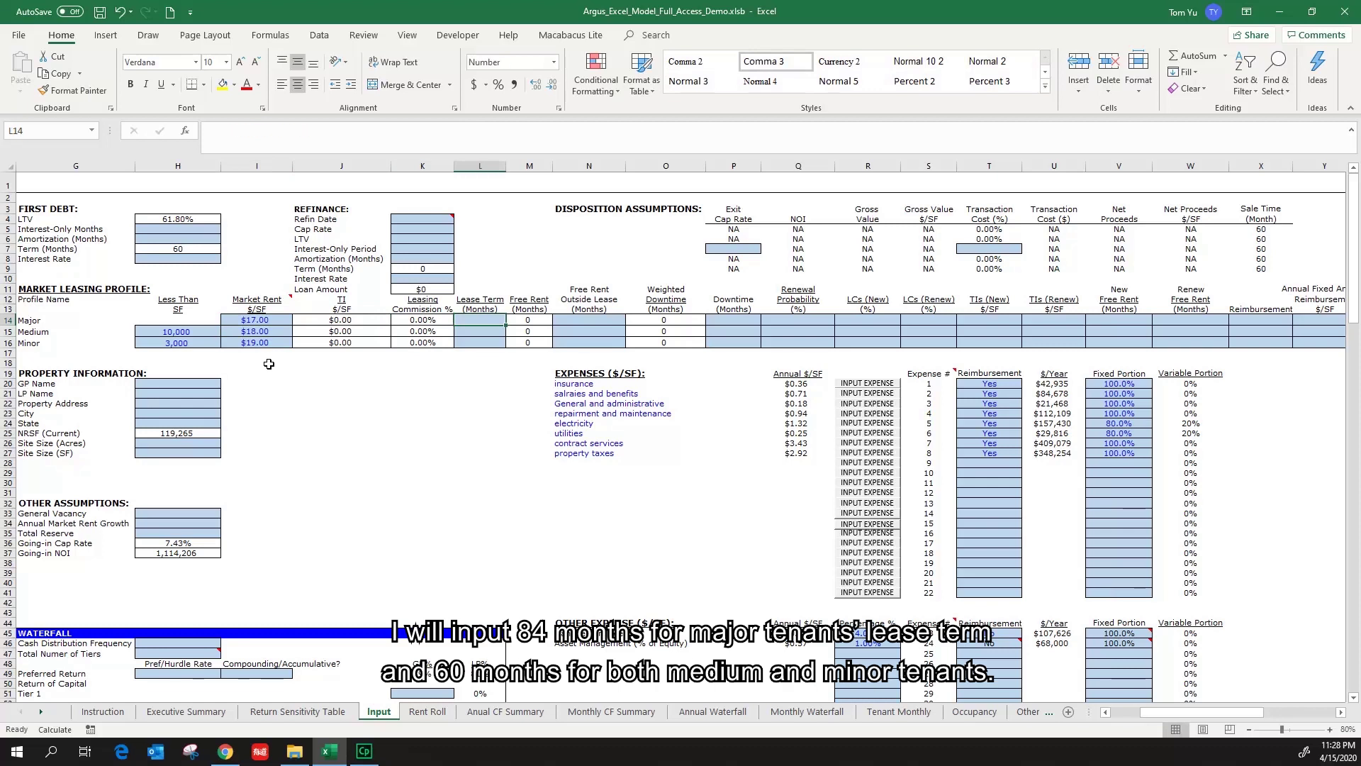
type("84")
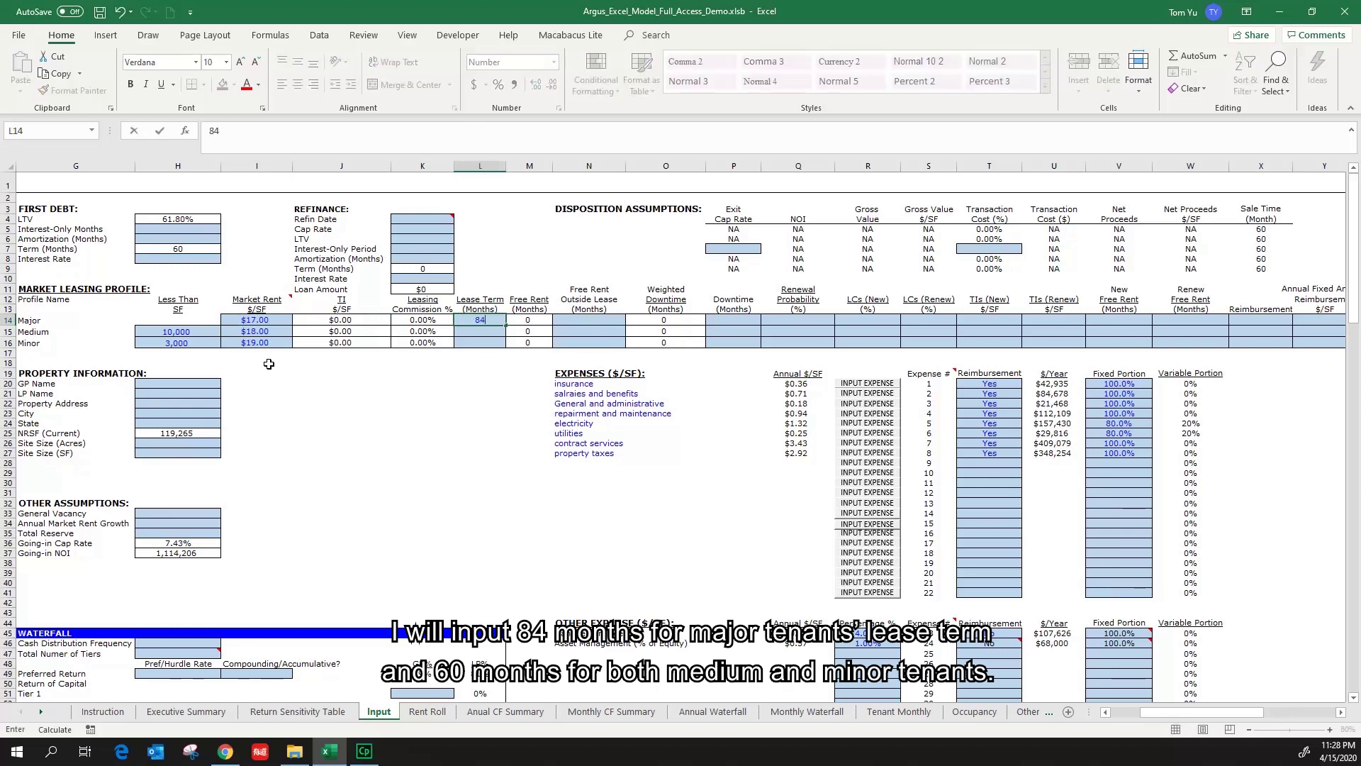
key("Return")
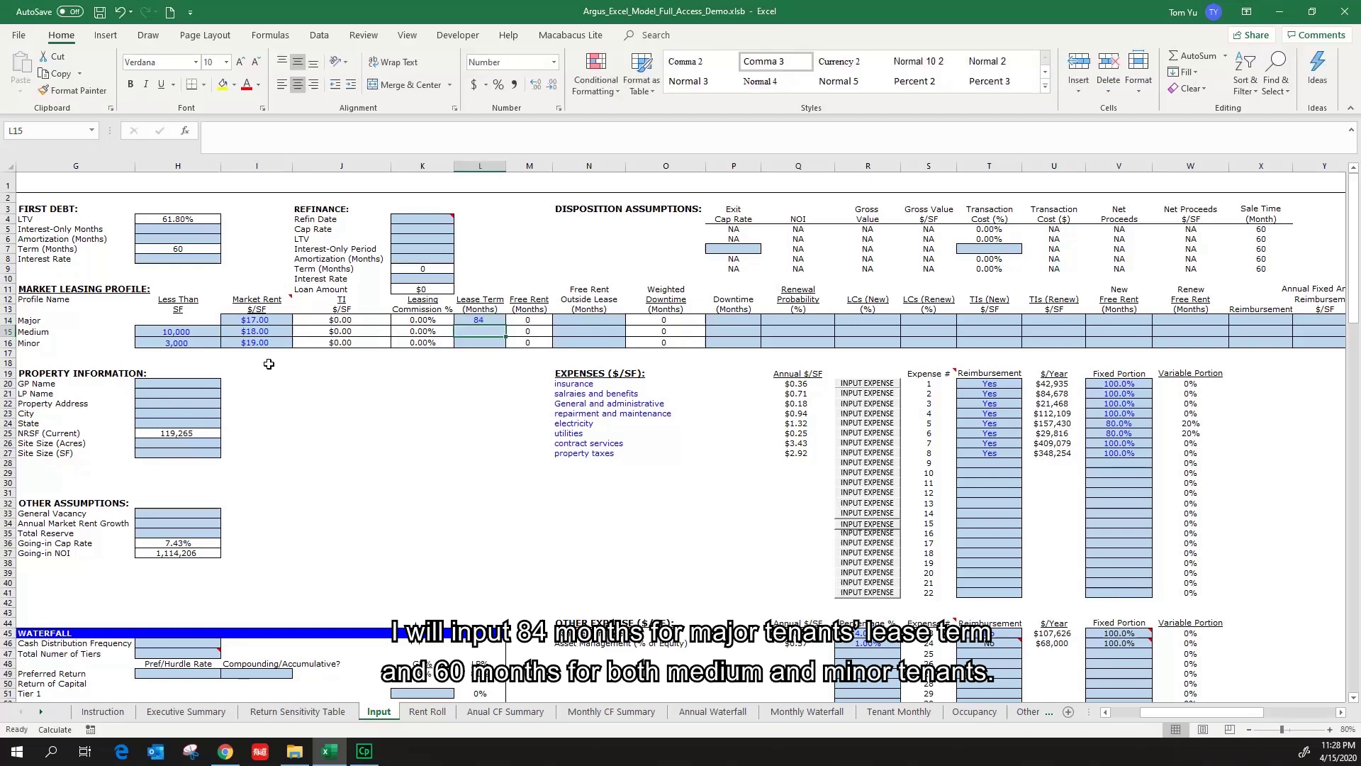
type("60")
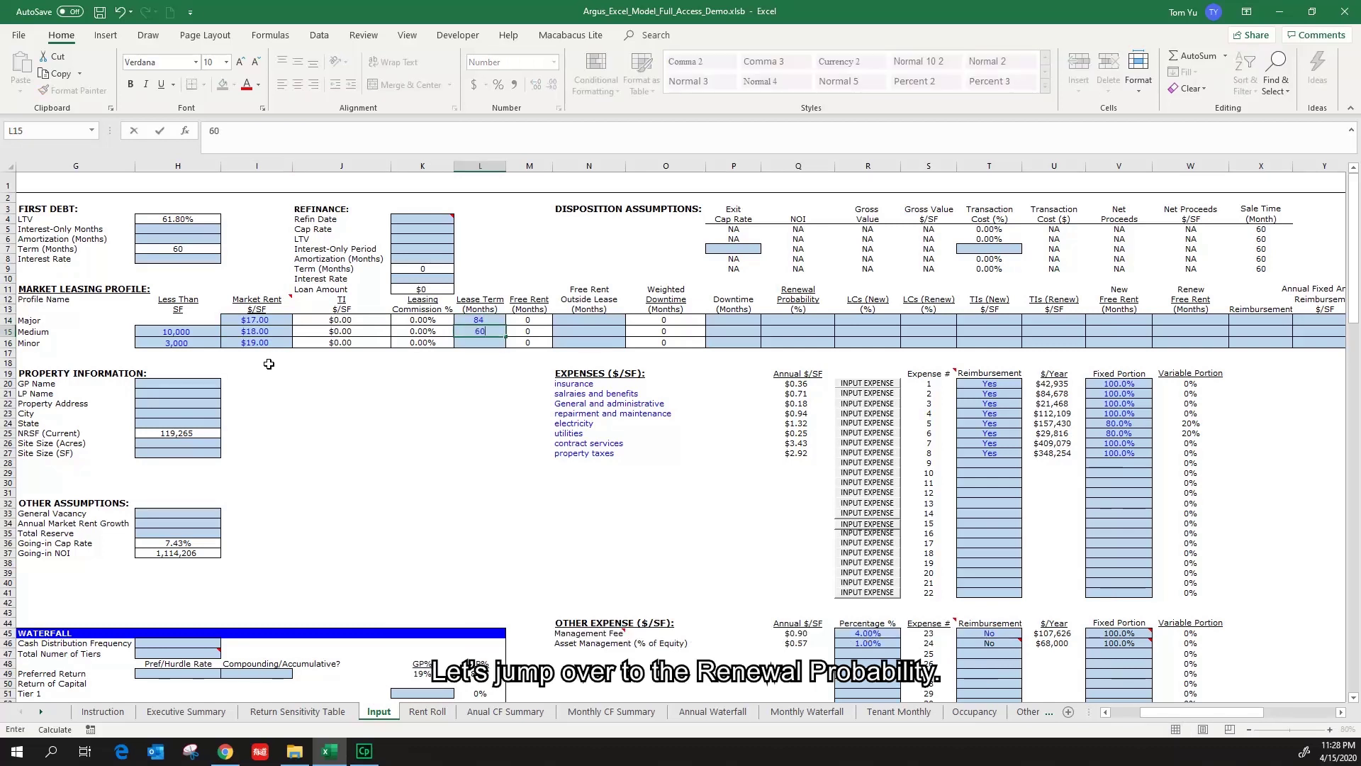
key("Return")
type("60")
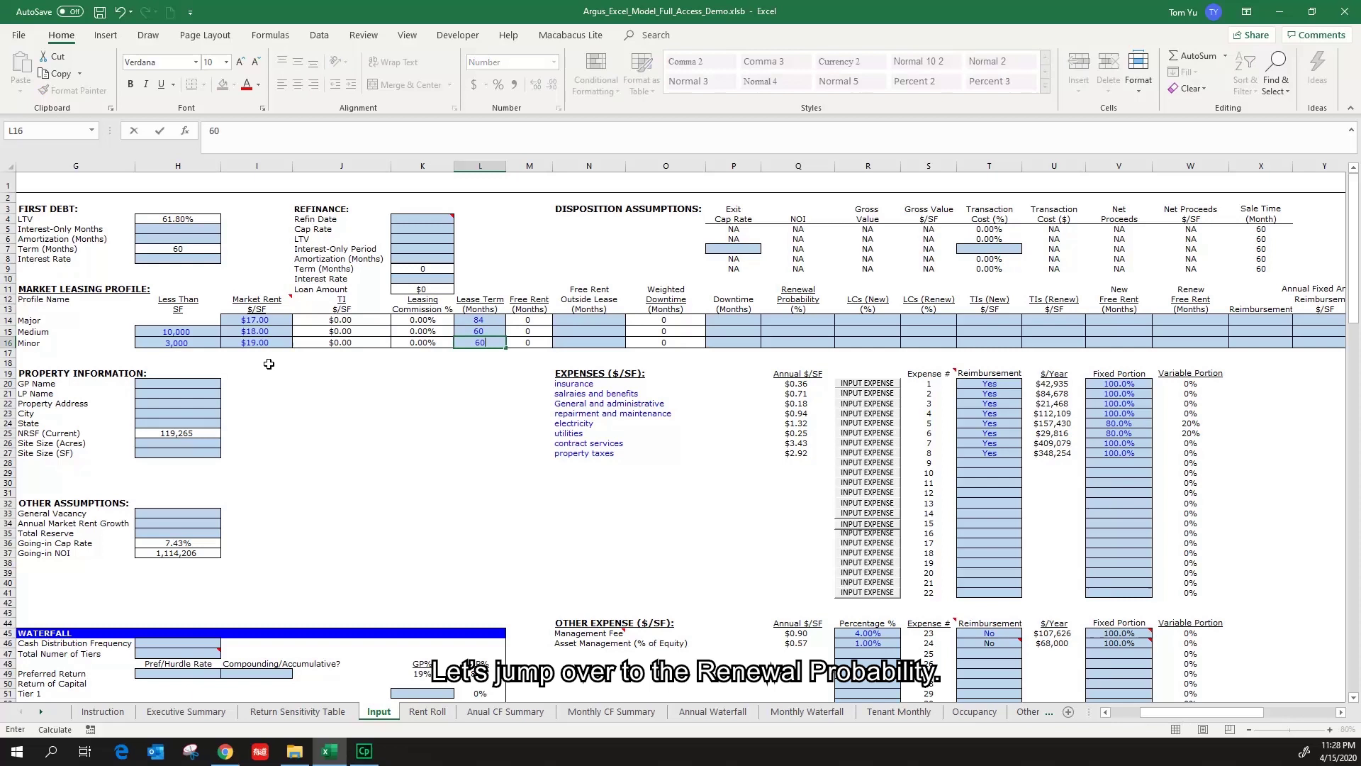
key("Tab")
key("Tab")
key("Tab")
key("Tab")
key("Tab")
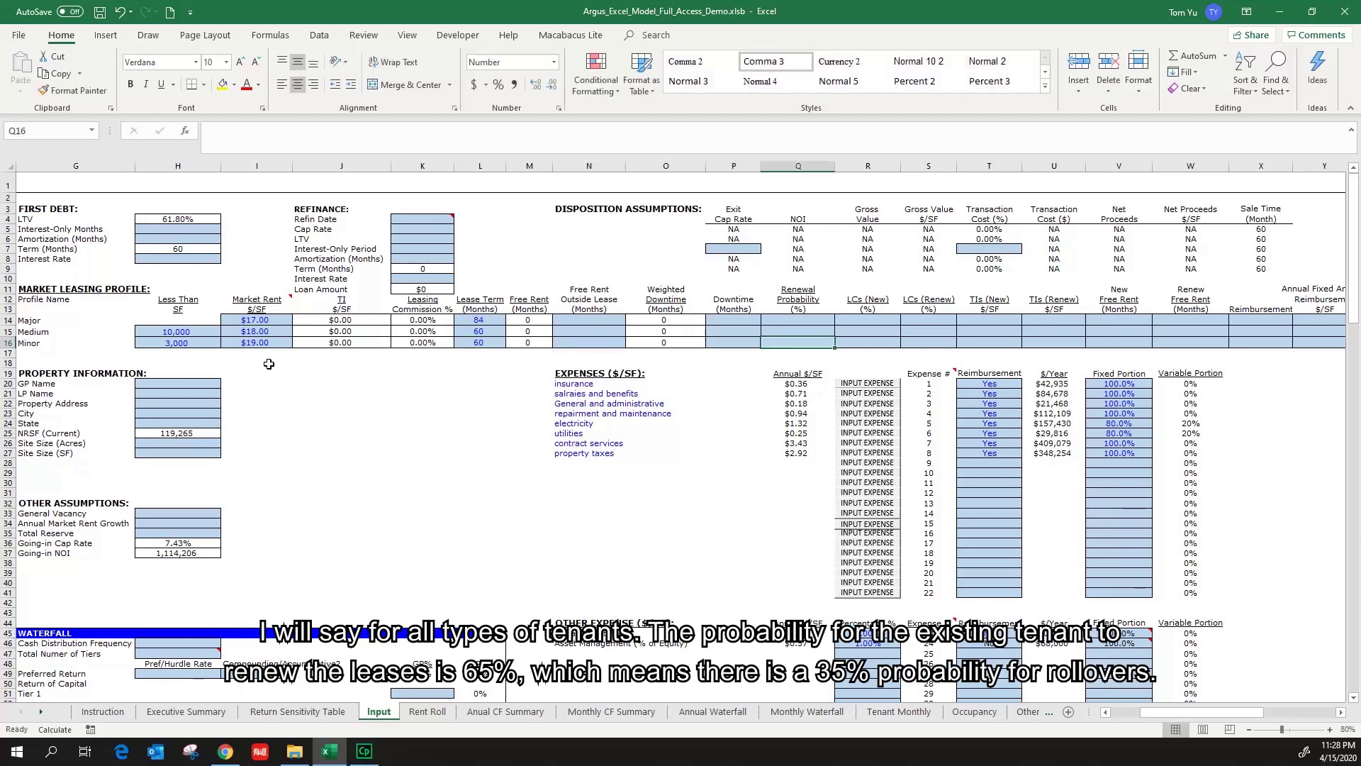
- Enter a 65% renewal probability in Q14, Q15 and Q16
key("Up")
key("Up")
key("Left")
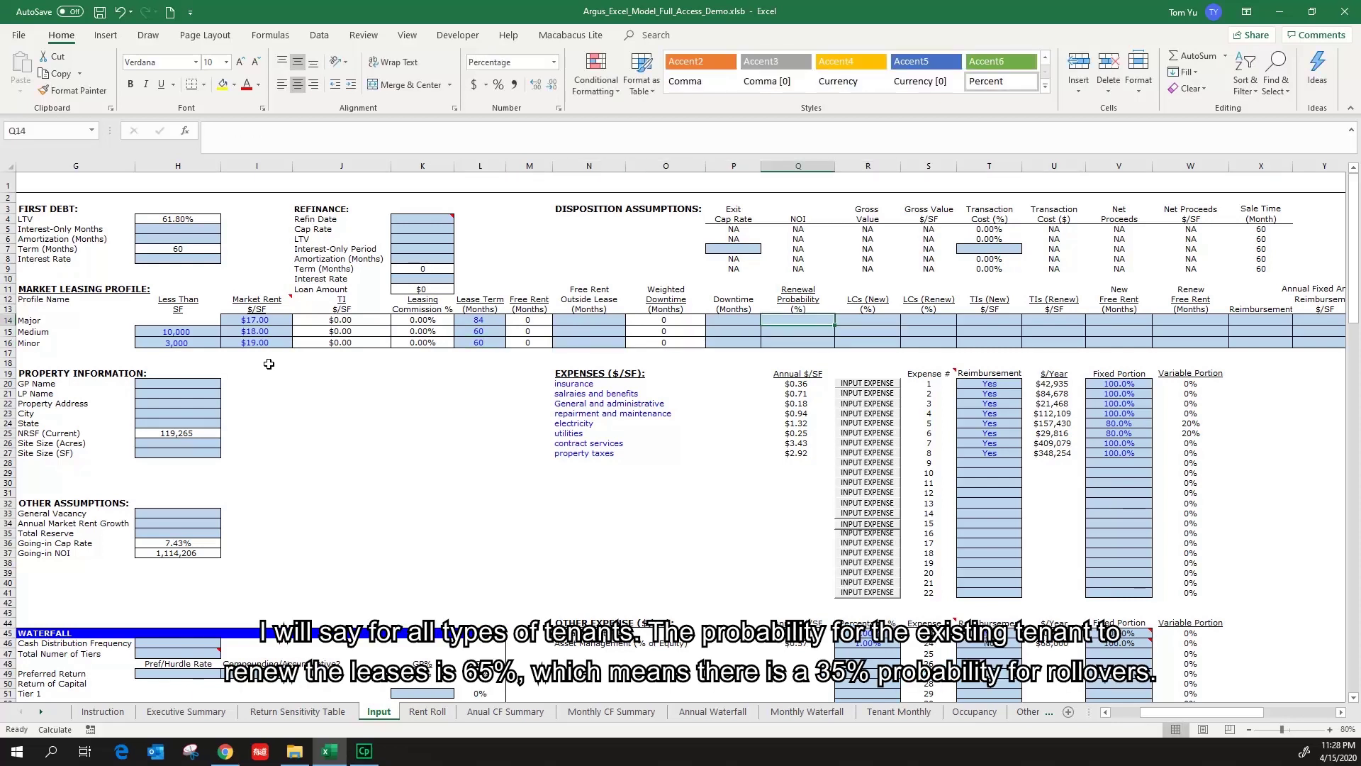
type("65")
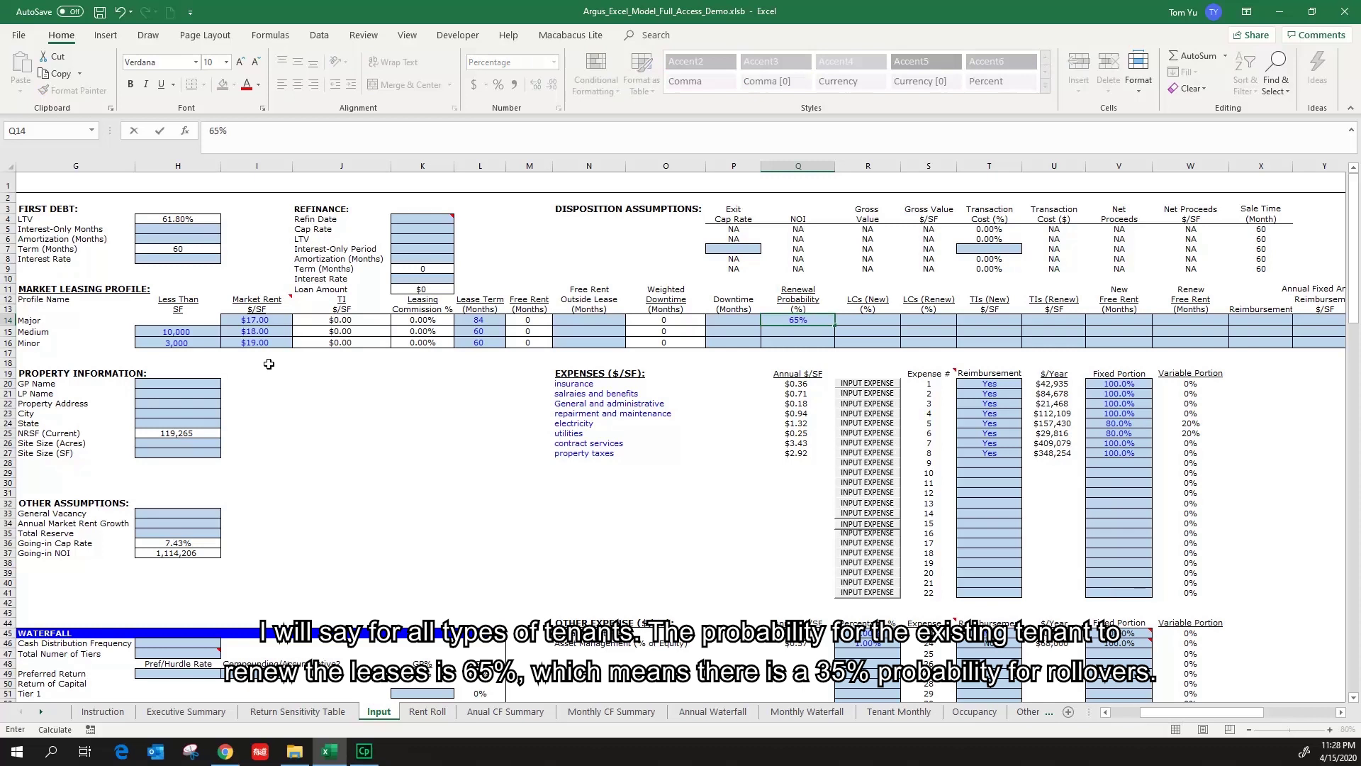
key("Return")
type("65")
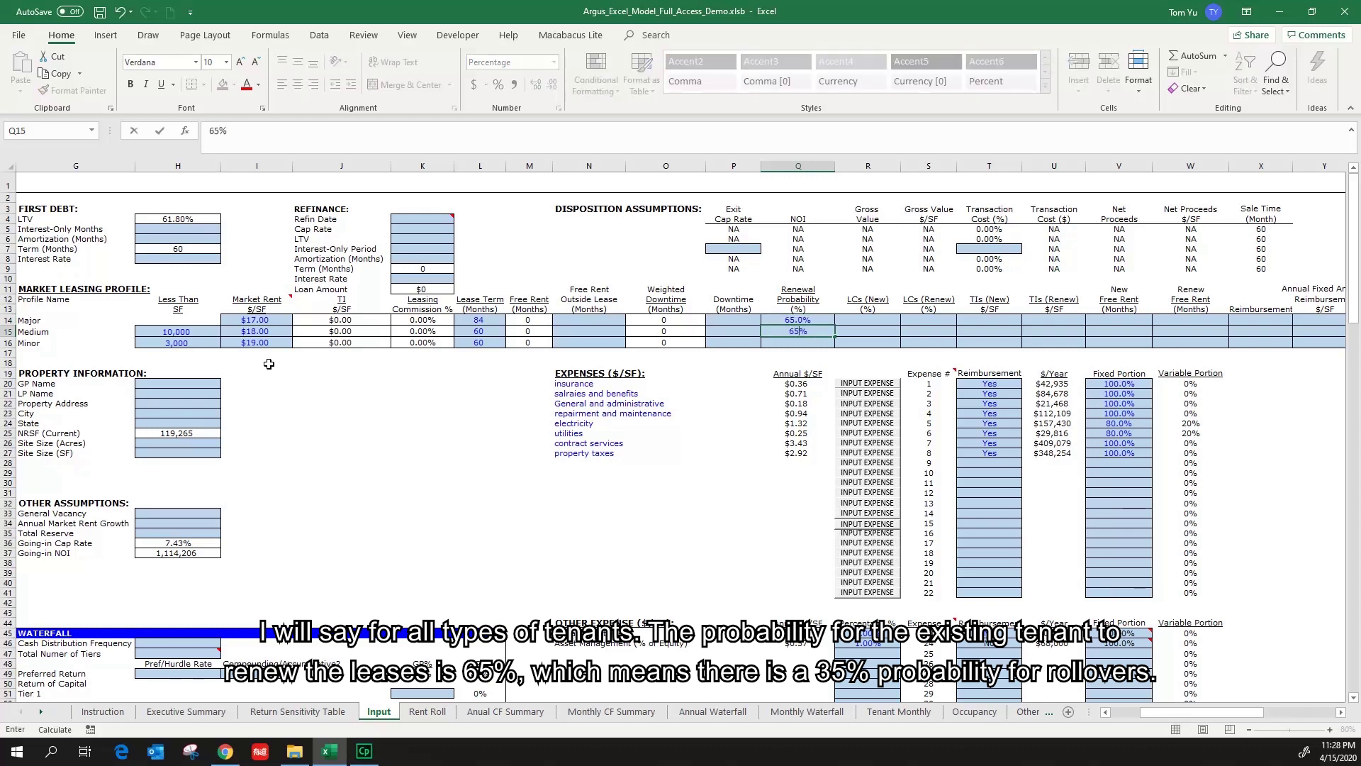
key("Return")
type("65")
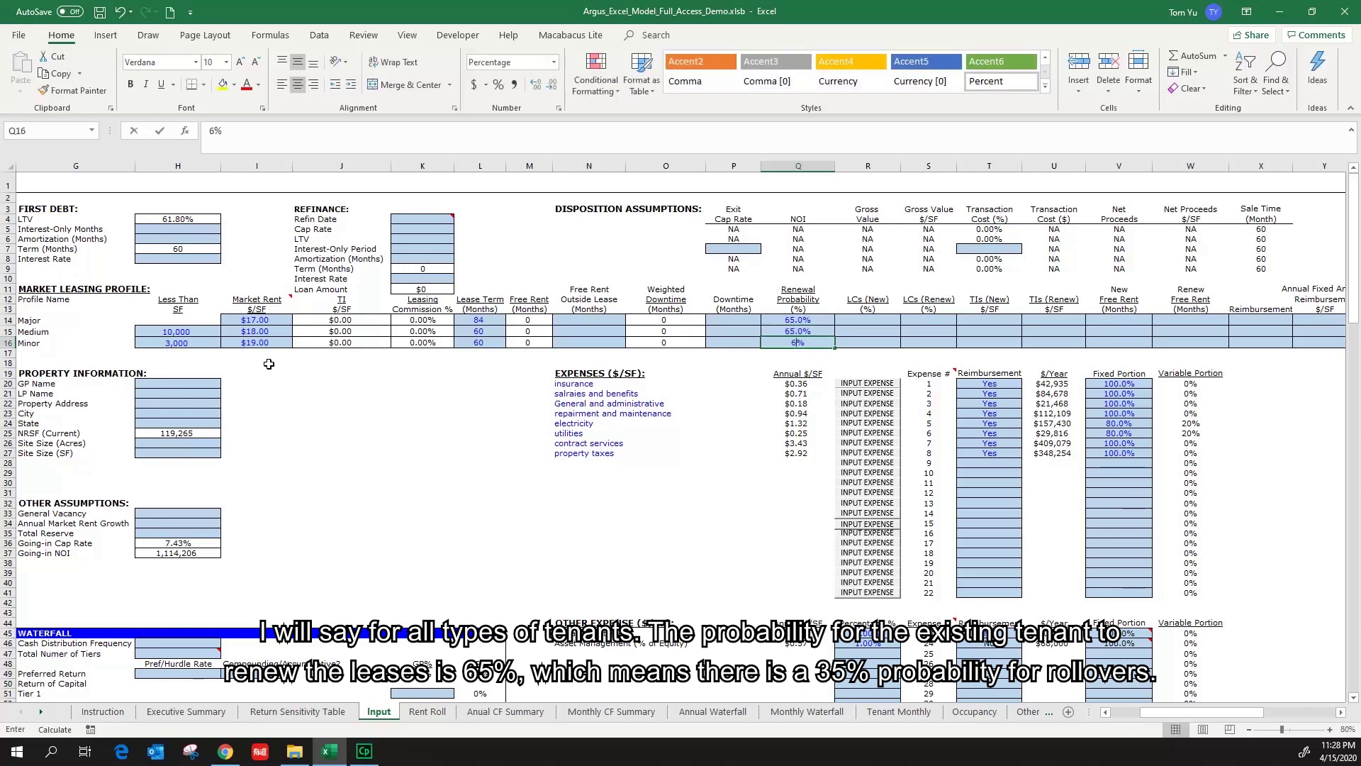
key("ctrl+Return")
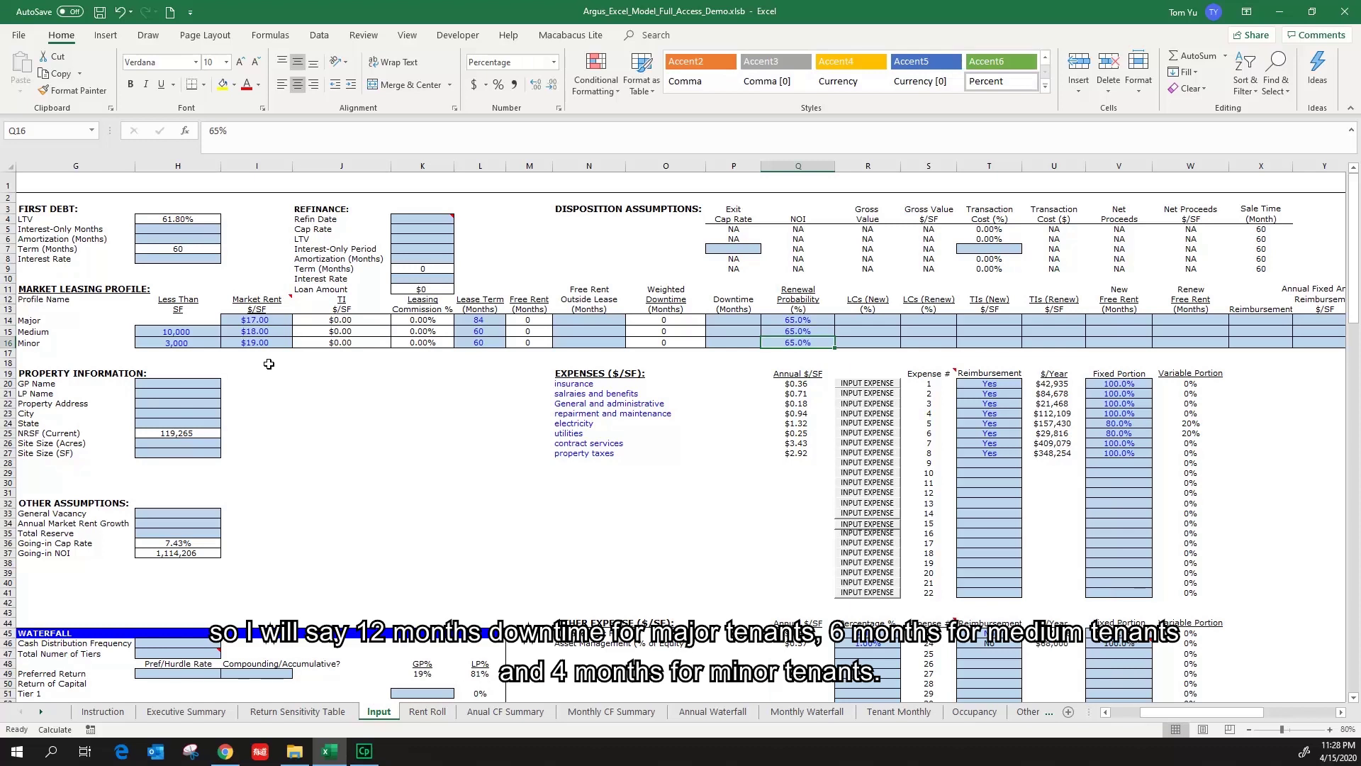
- Enter downtime of 12, 6 and 4 months in P14, P15 and P16
key("Left")
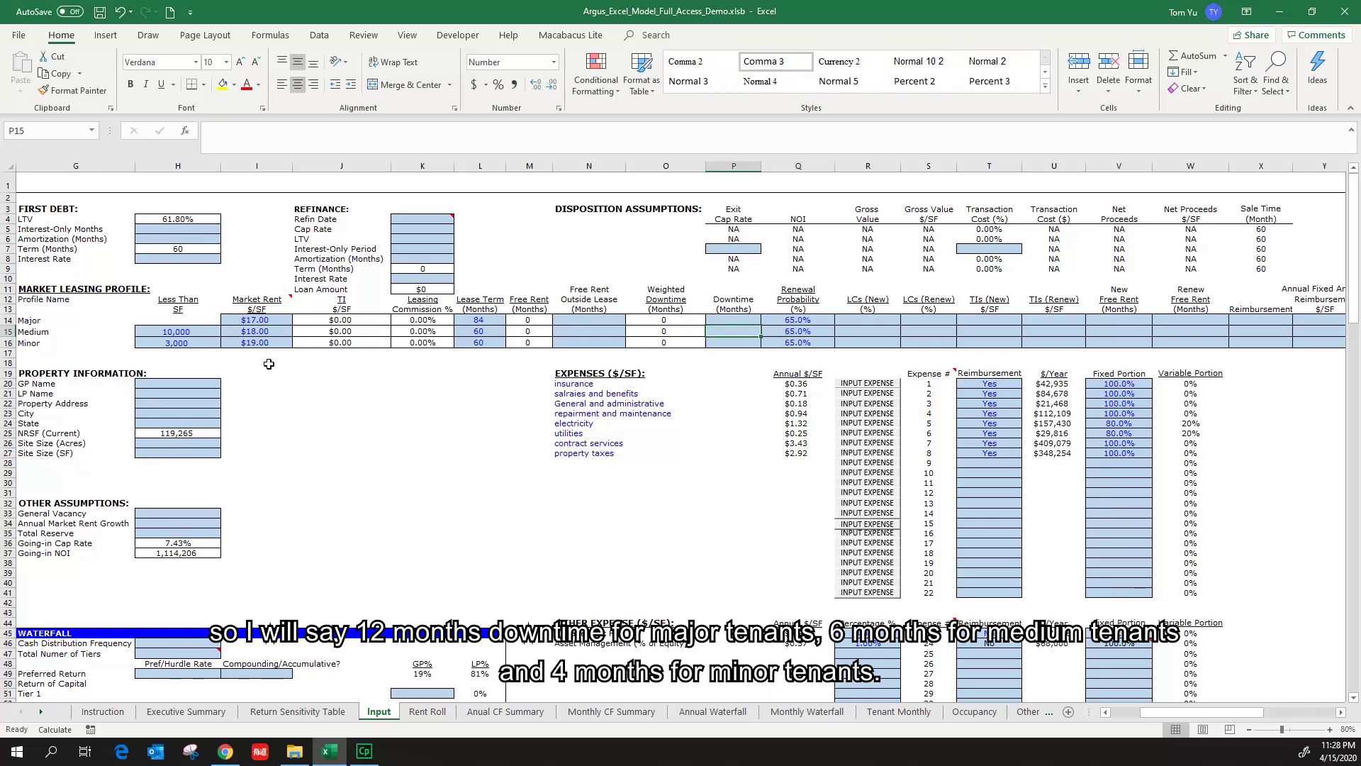
key("Up")
key("Up")
type("12")
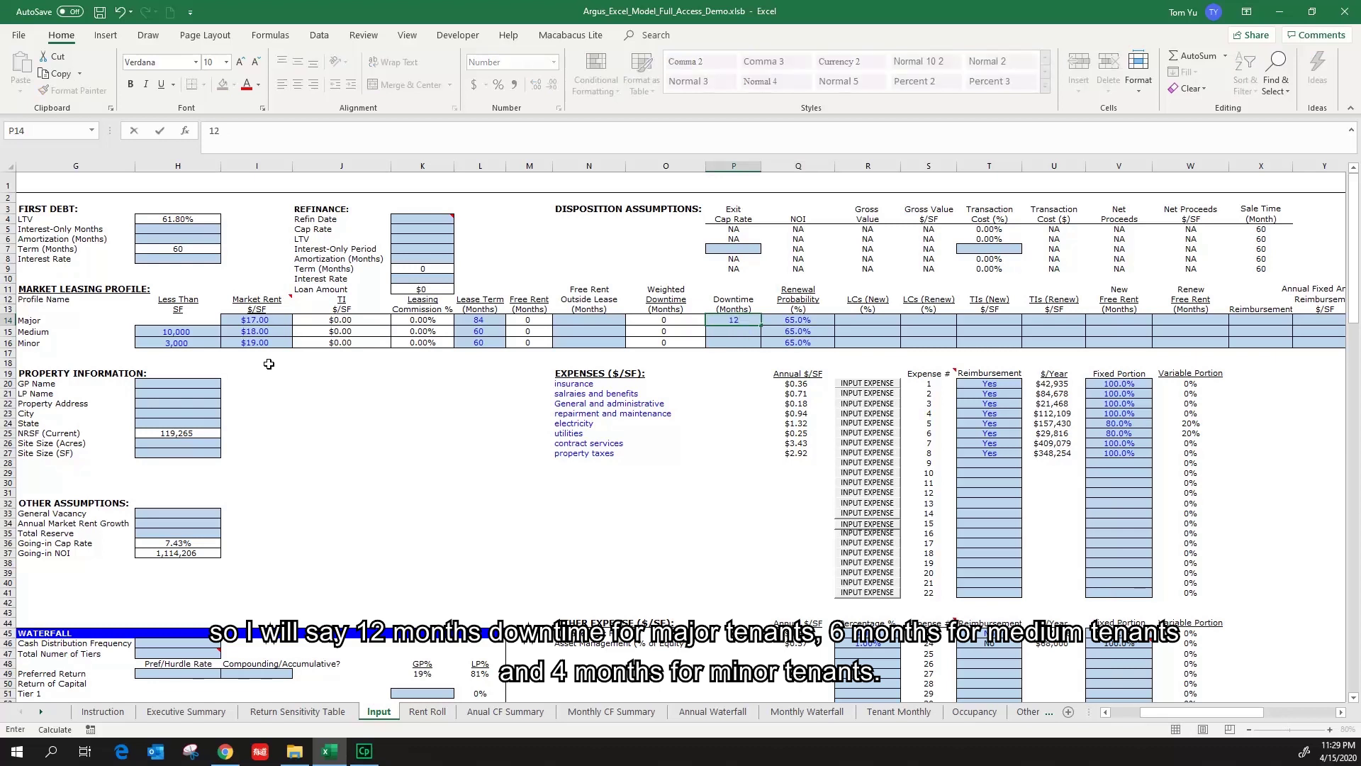
key("Return")
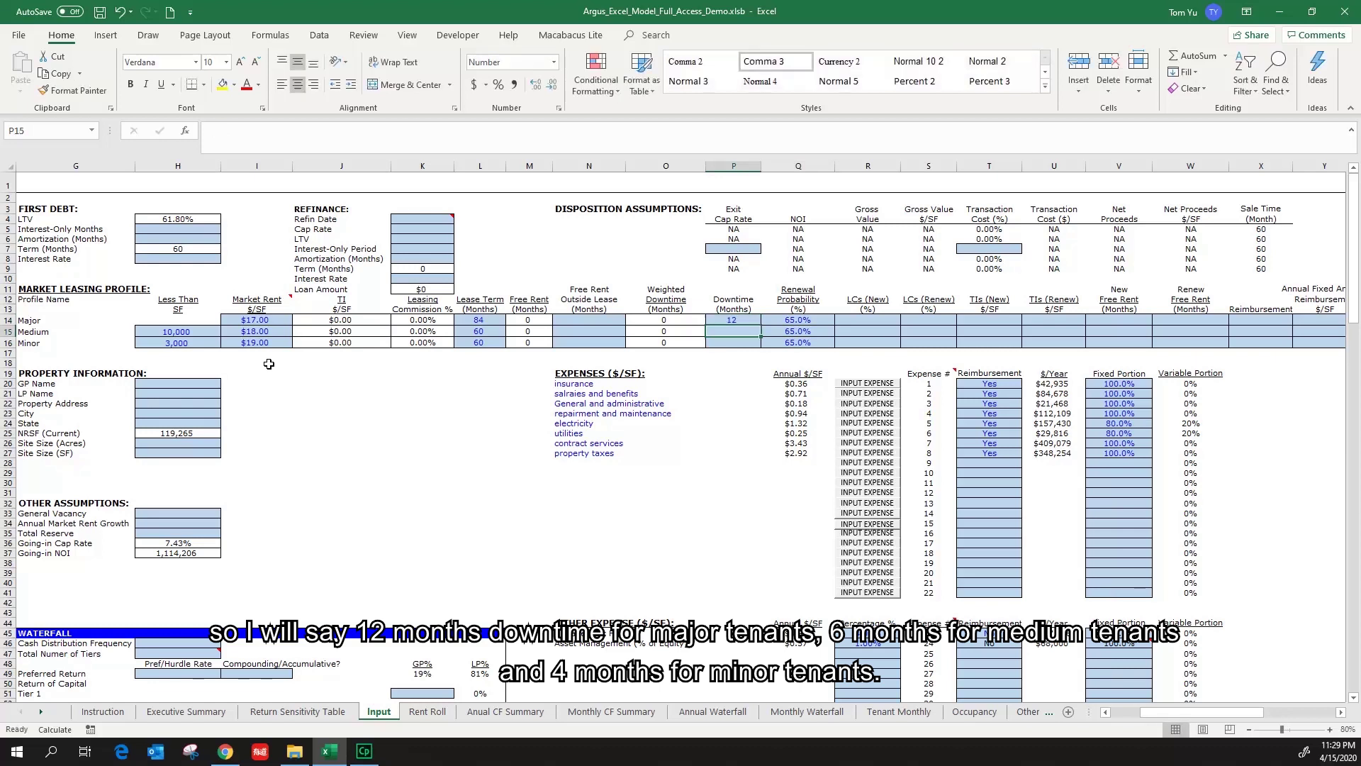
type("6")
key("Return")
type("4")
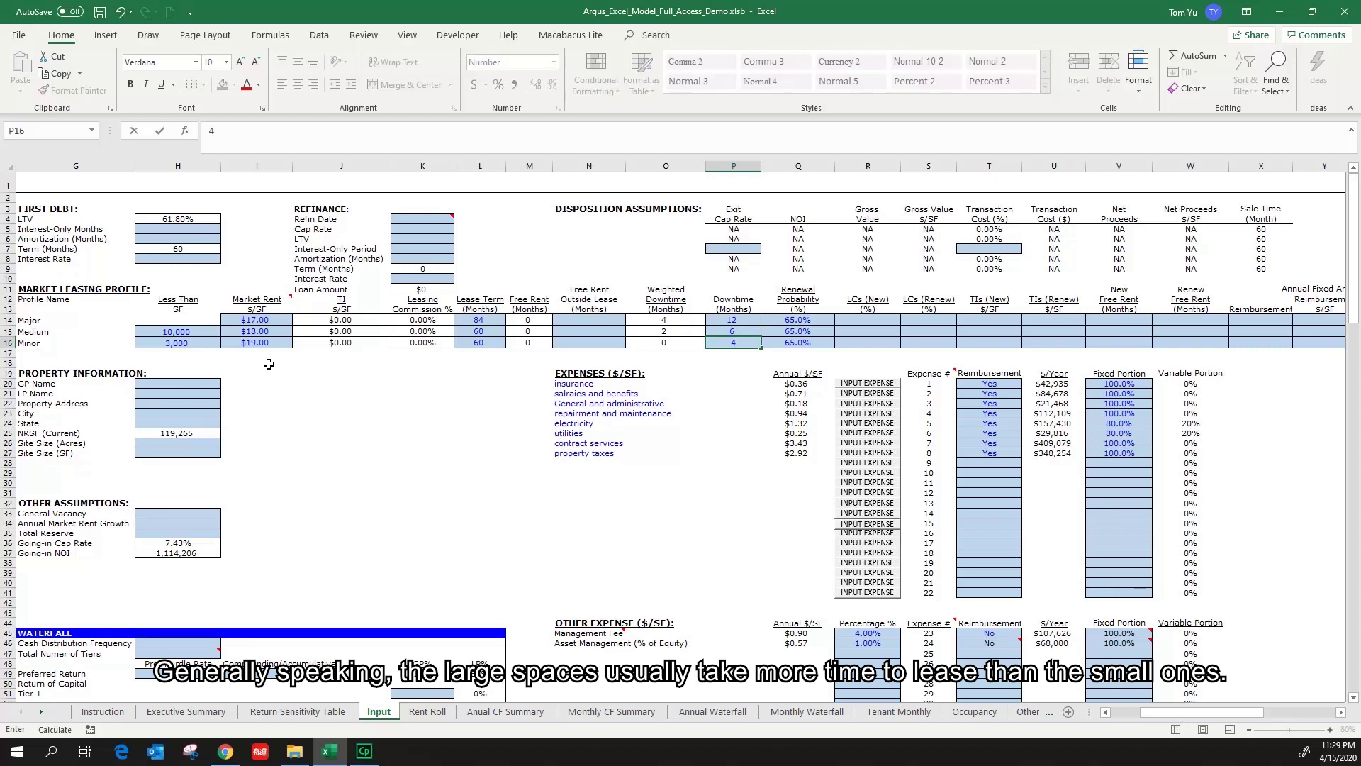
key("ctrl+Return")
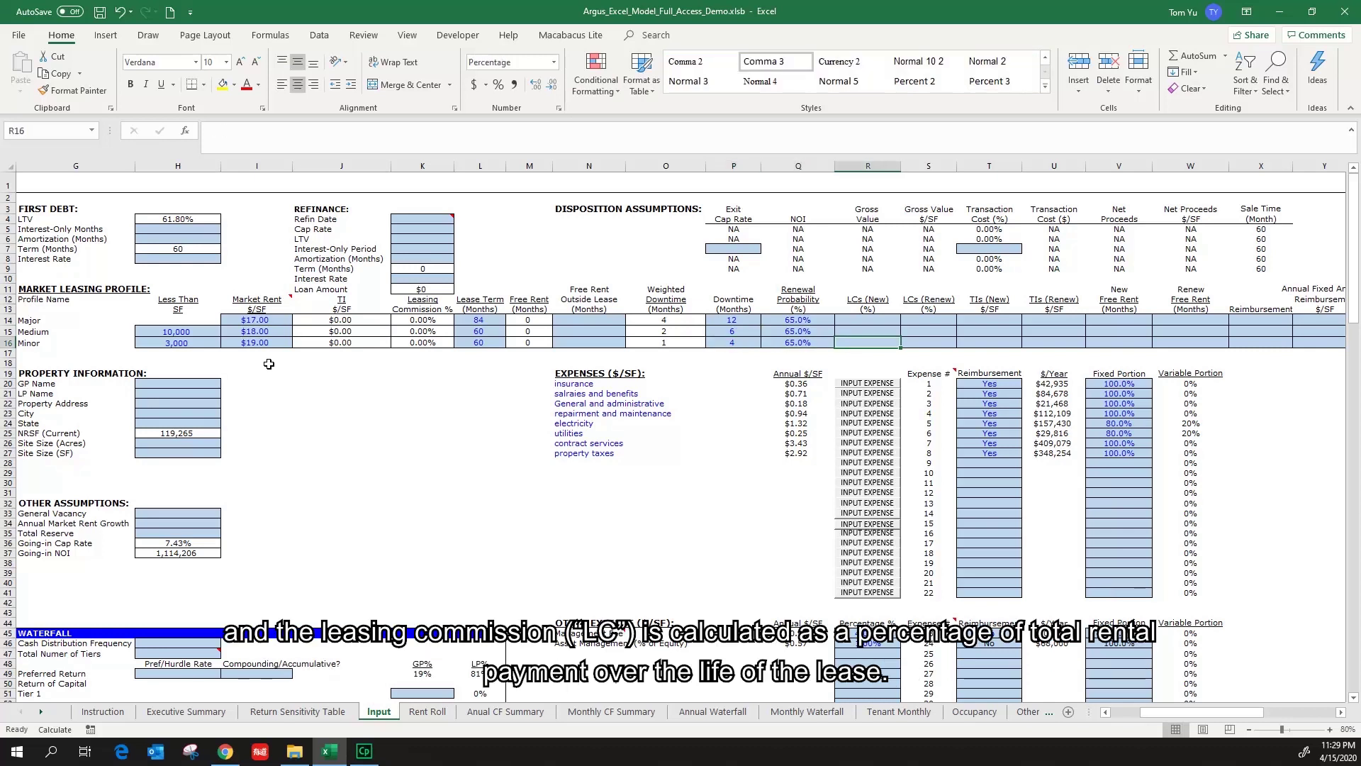
- Enter a 6% new-lease commission in R14 and fill it down to R16
key("Up")
key("Up")
key("Right")
key("Right")
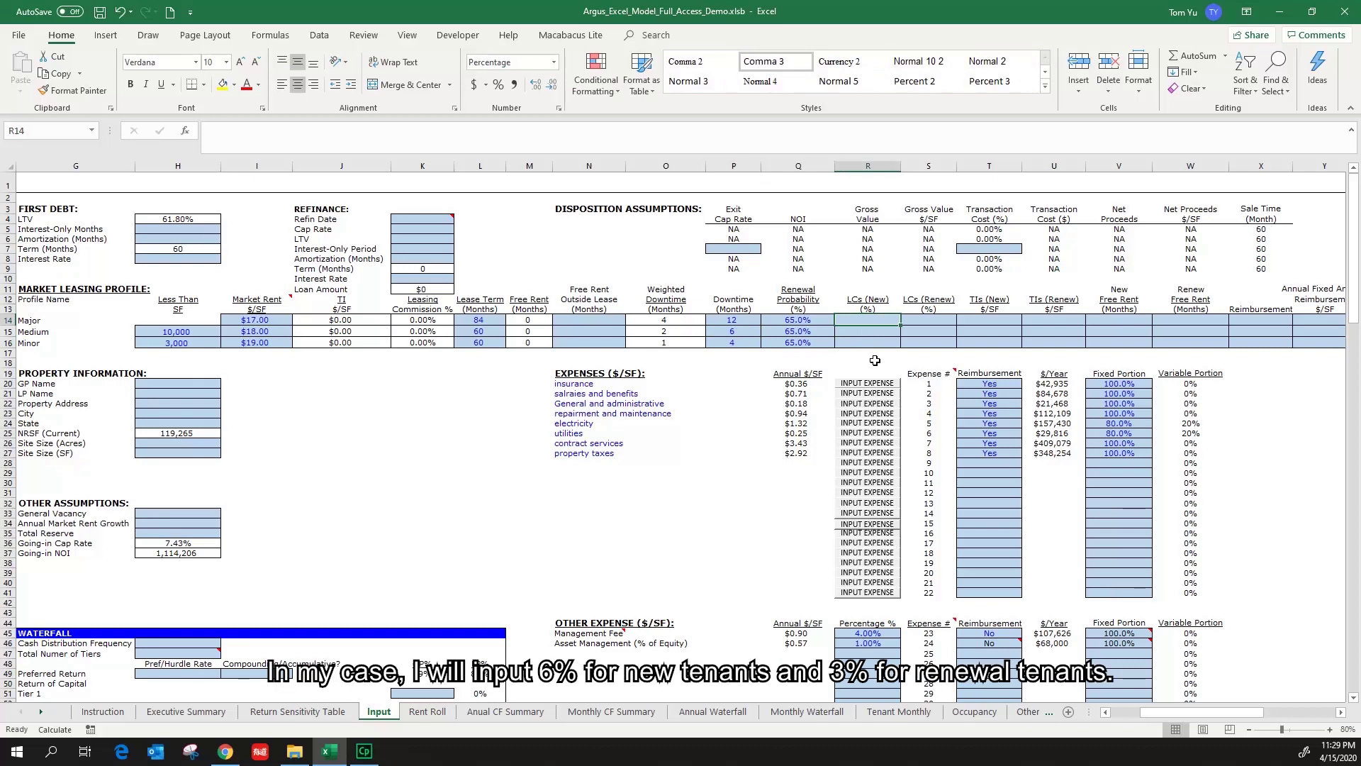
type("6%")
left_click(901, 324)
mouse_move(902, 324)
left_mouse_down()
mouse_move(900, 358)
mouse_move(901, 346)
left_mouse_up()
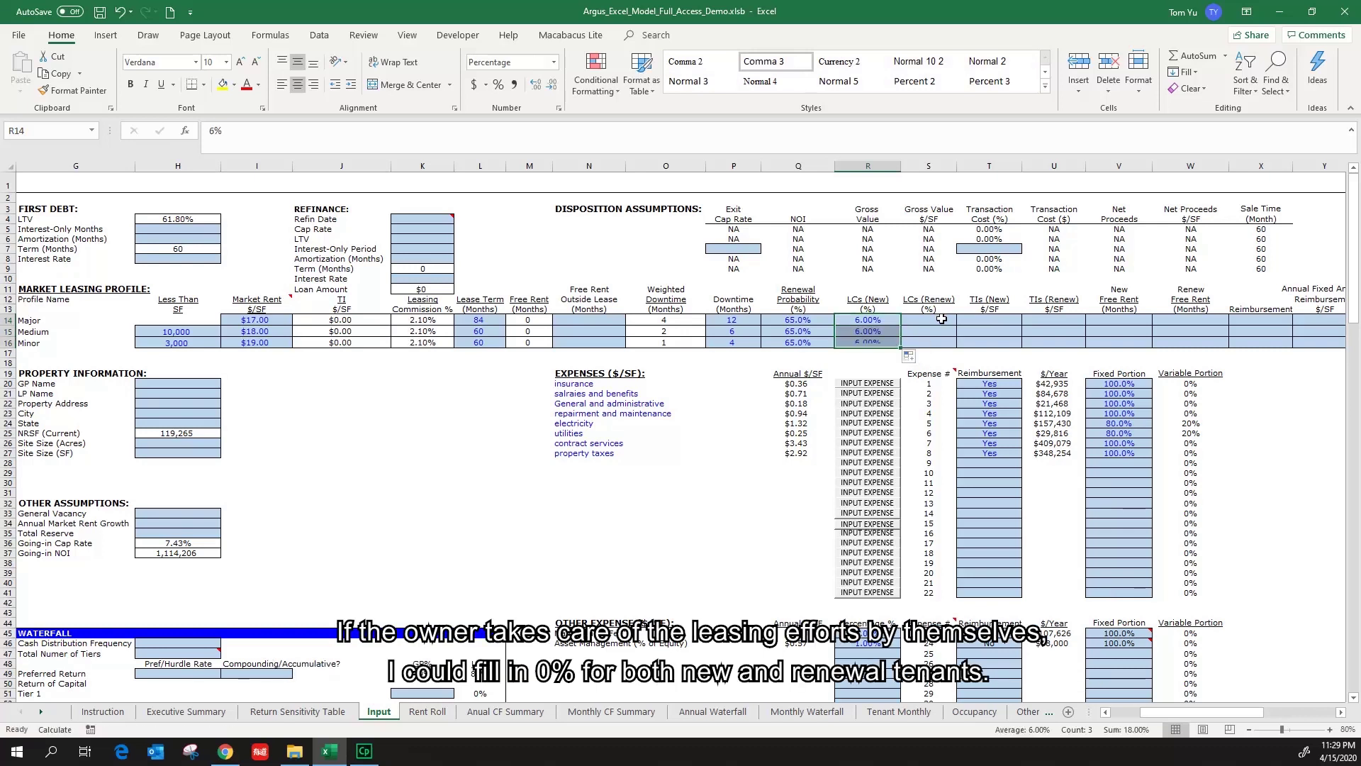
- Enter a 3% renewal commission in S14, fill it down to S16, and highlight the commission columns
left_click(941, 319)
type("3%")
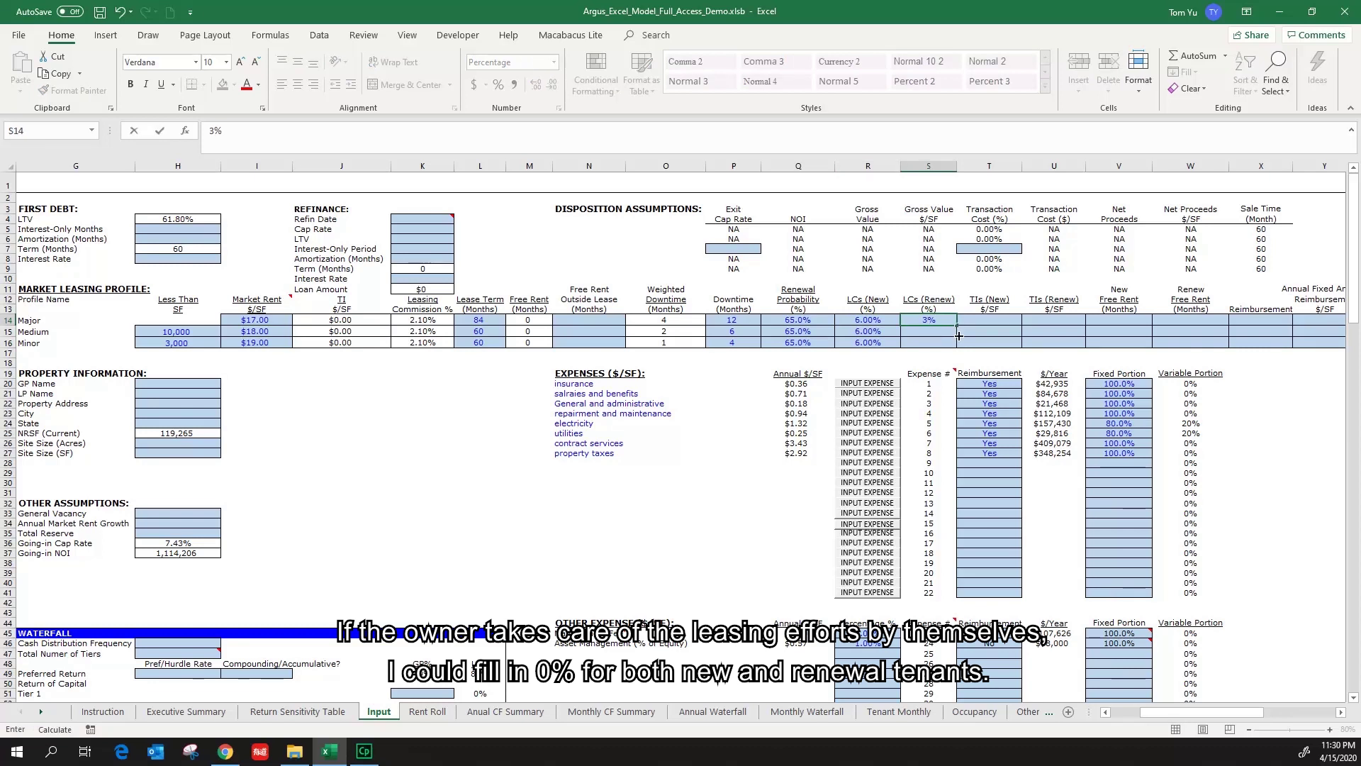
key("ctrl+Return")
left_click_drag(957, 325, 964, 345)
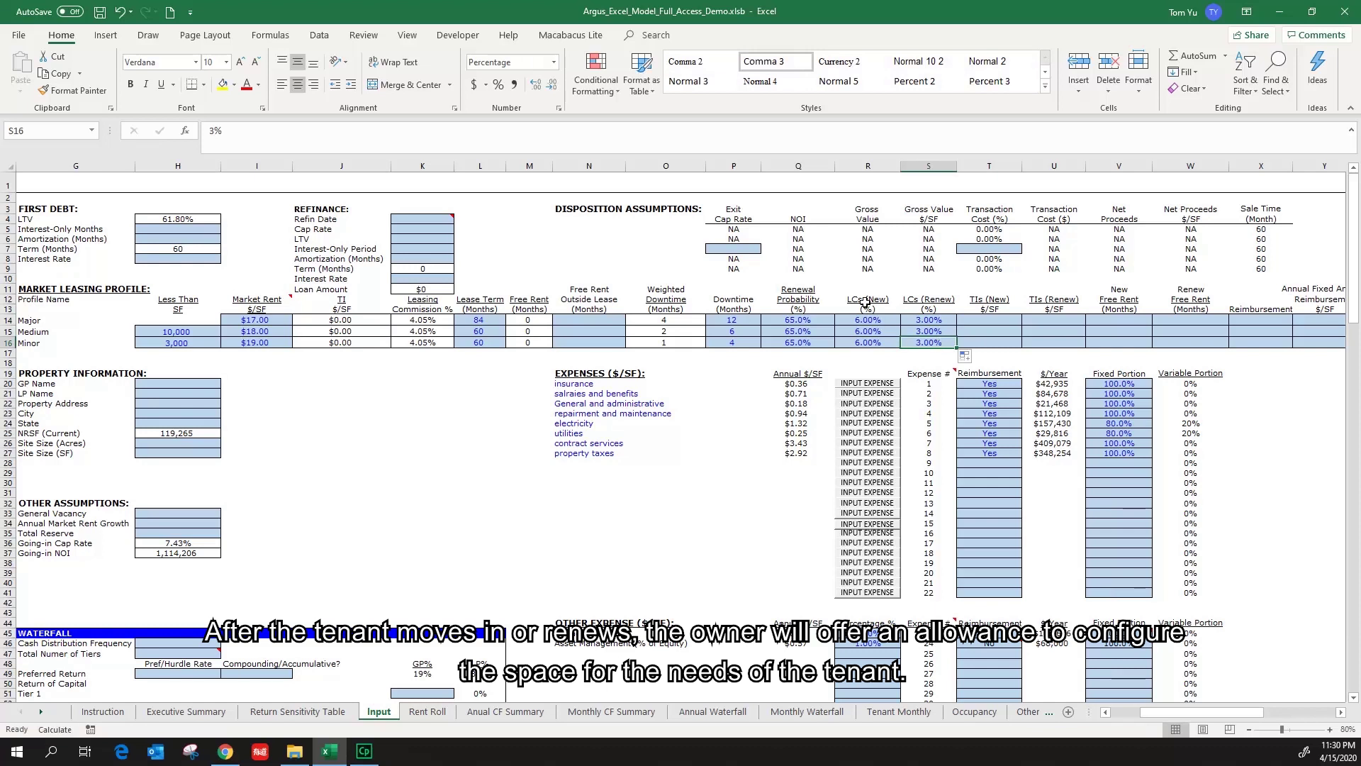
left_click_drag(866, 304, 936, 348)
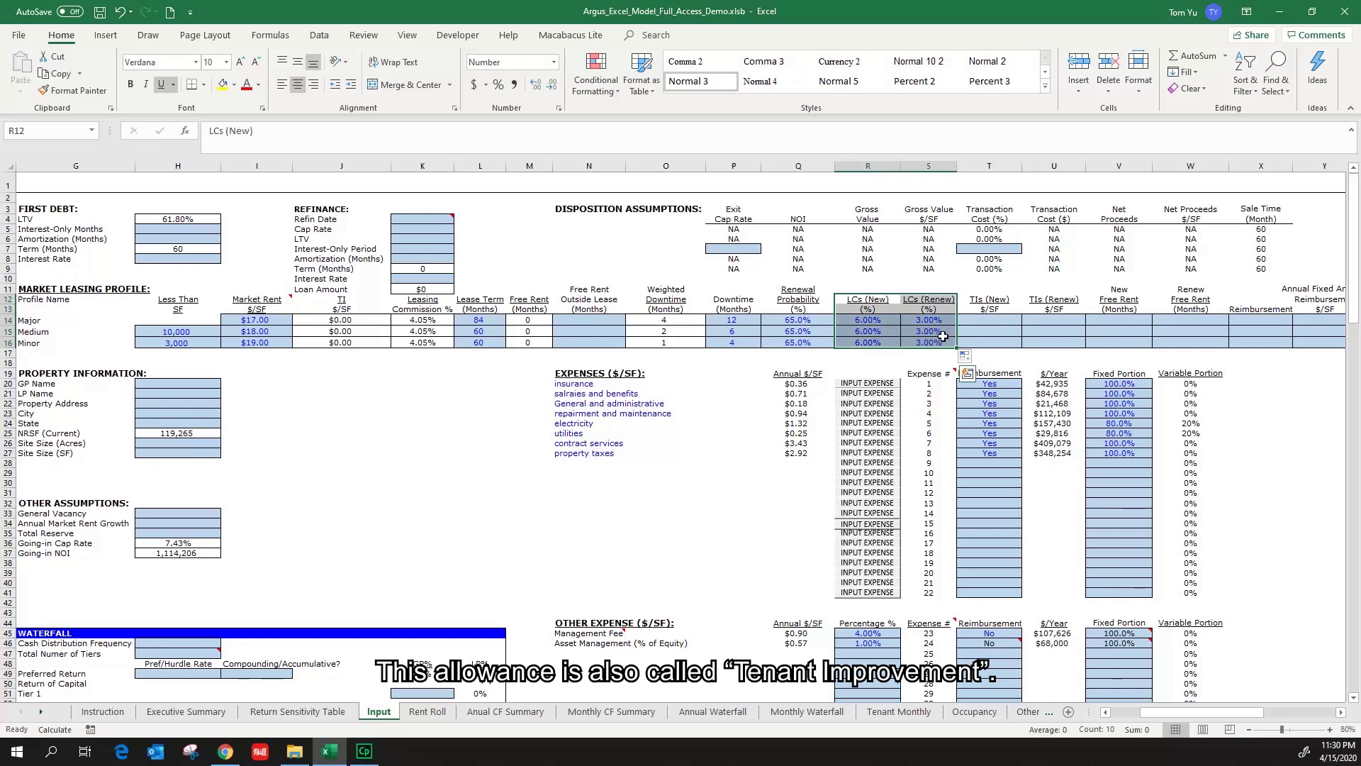
left_click_drag(984, 299, 1067, 316)
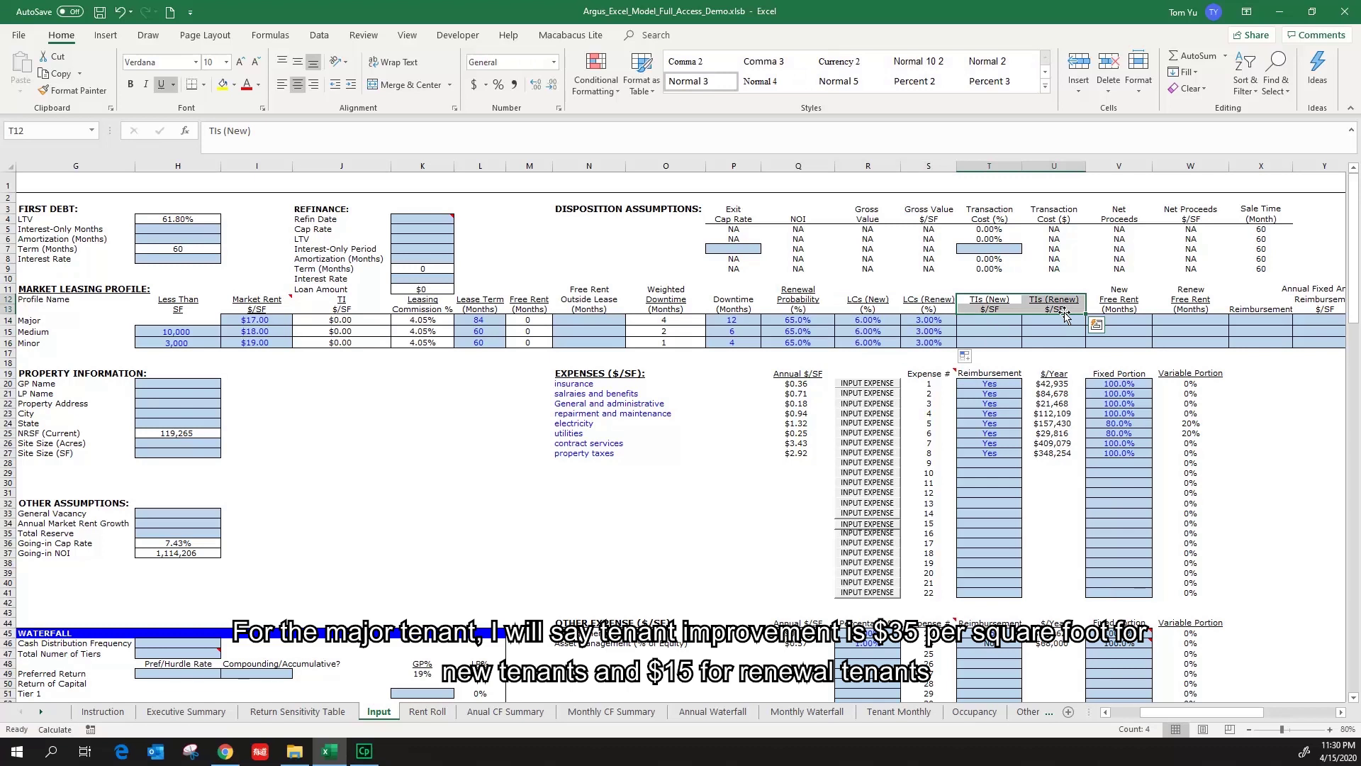
- Enter Major tenant improvements of $35 new and $15 renewal per SF
left_click(1010, 321)
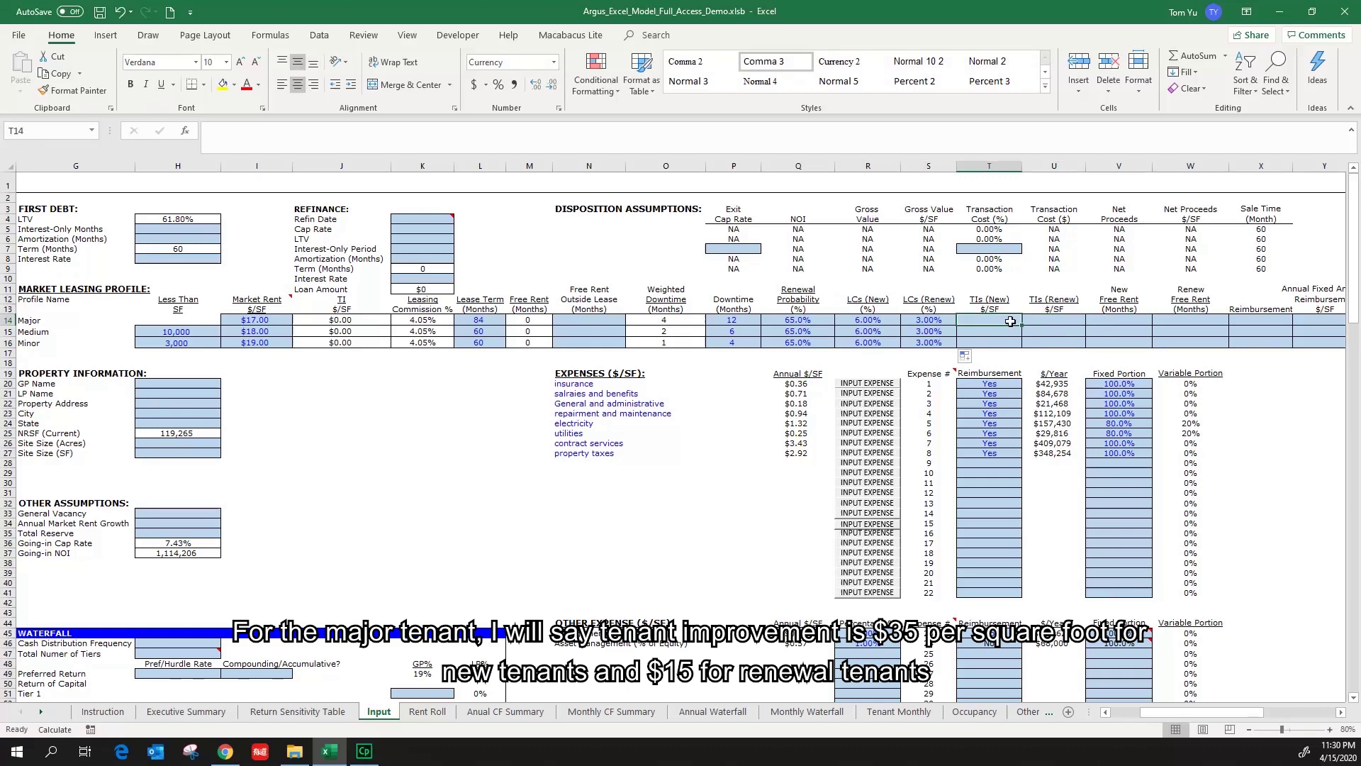
type("35")
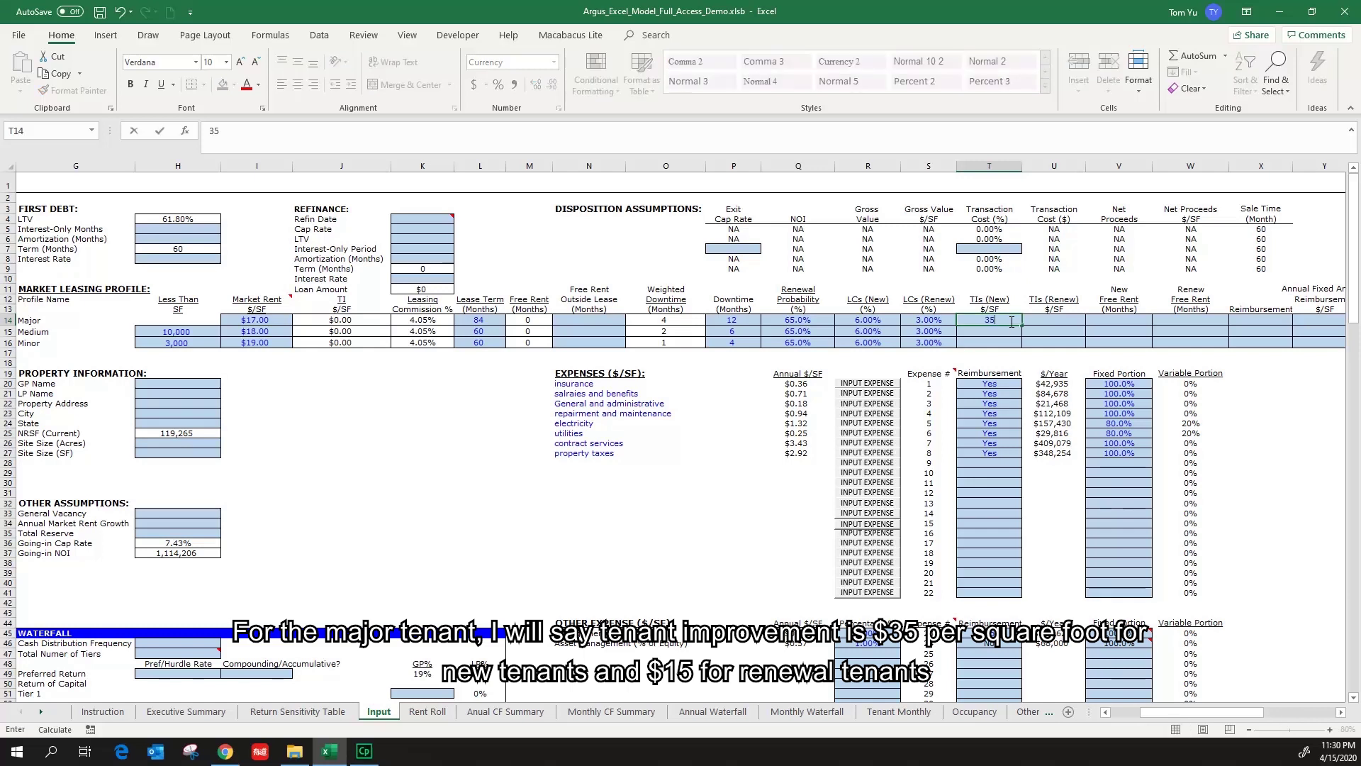
key("Return")
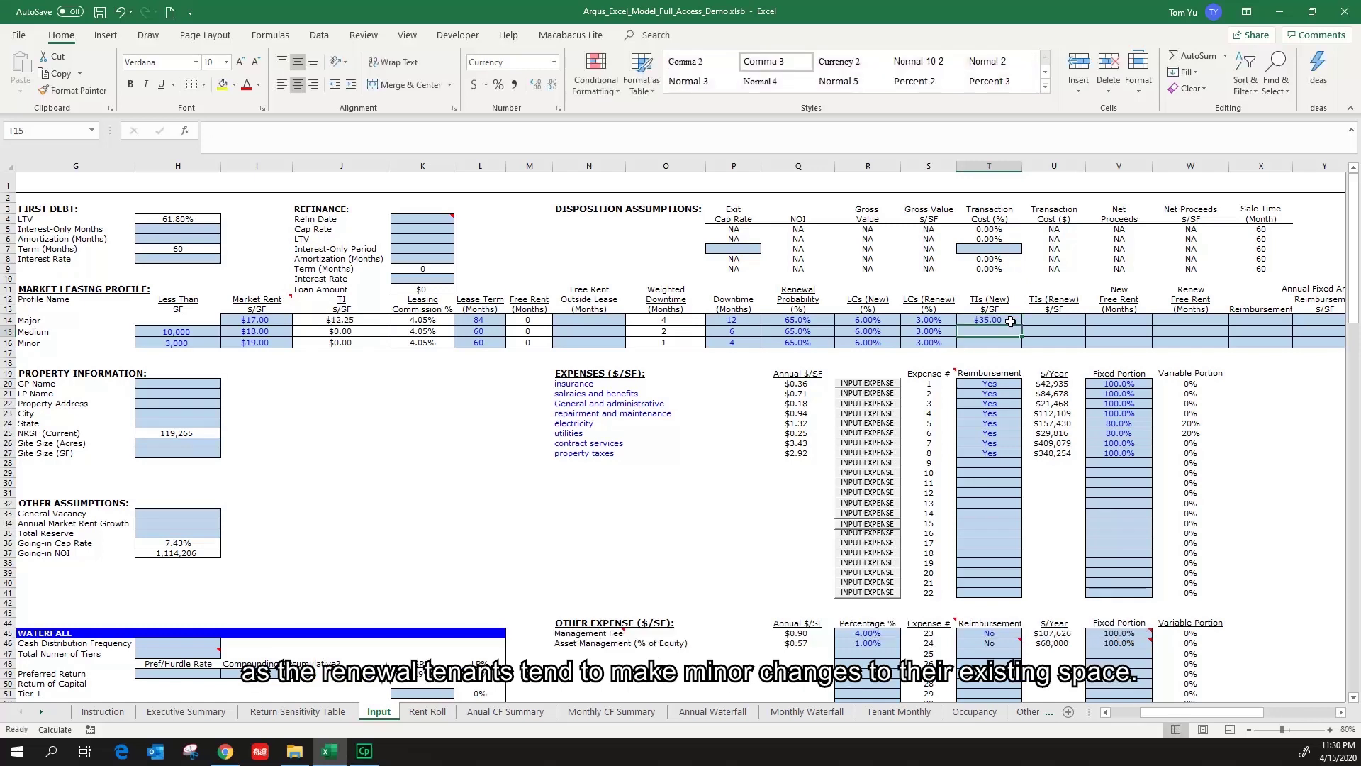
key("Up")
key("Right")
type("15")
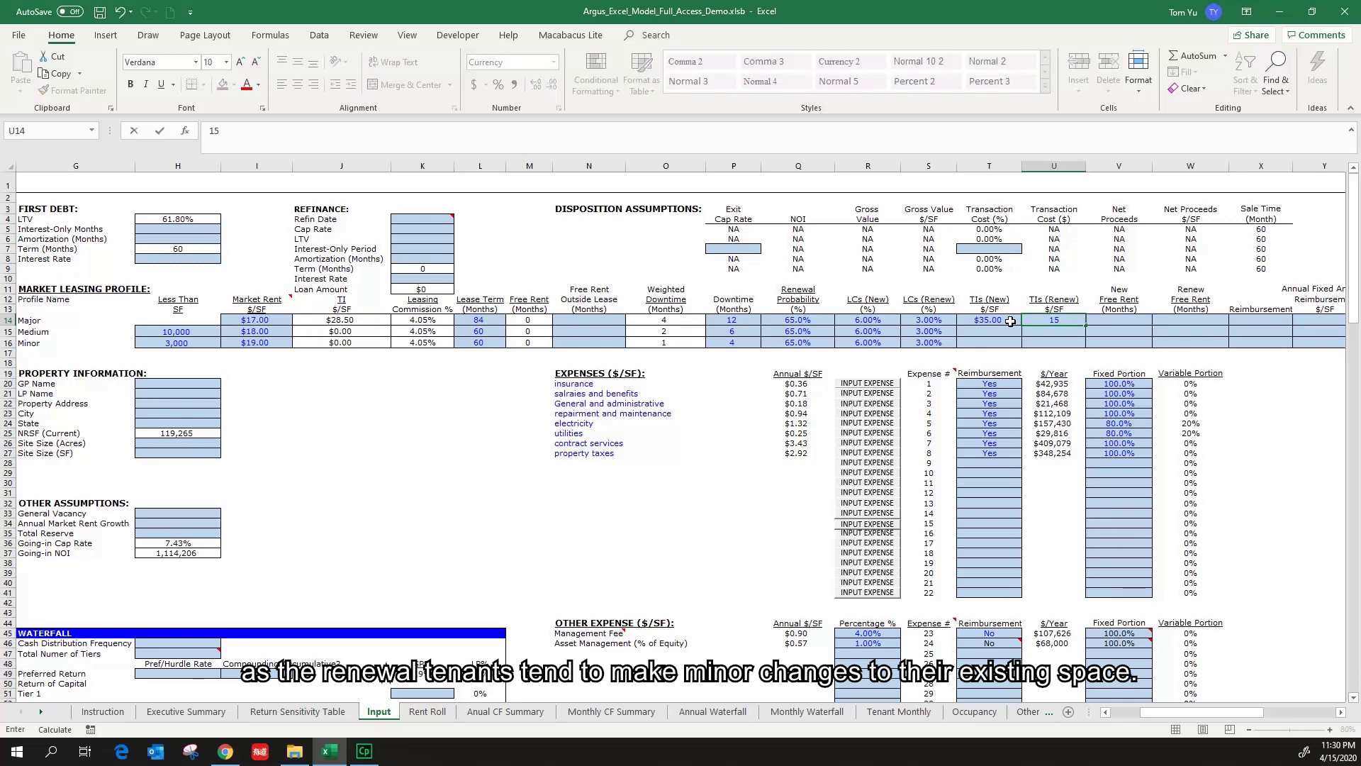
key("ctrl+Return")
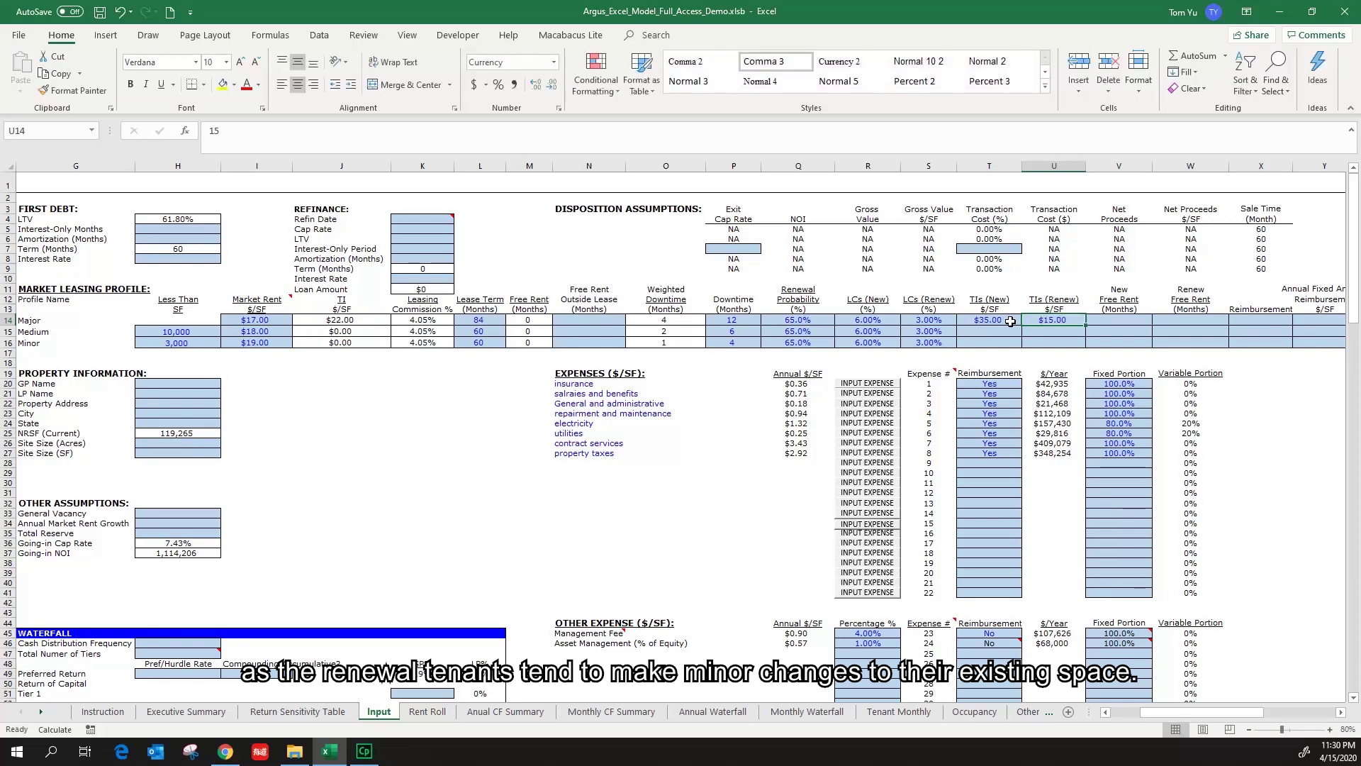
- Enter tenant improvements of $25/$10 for Medium and $15/$5 for Minor tenants
key("Down")
key("Left")
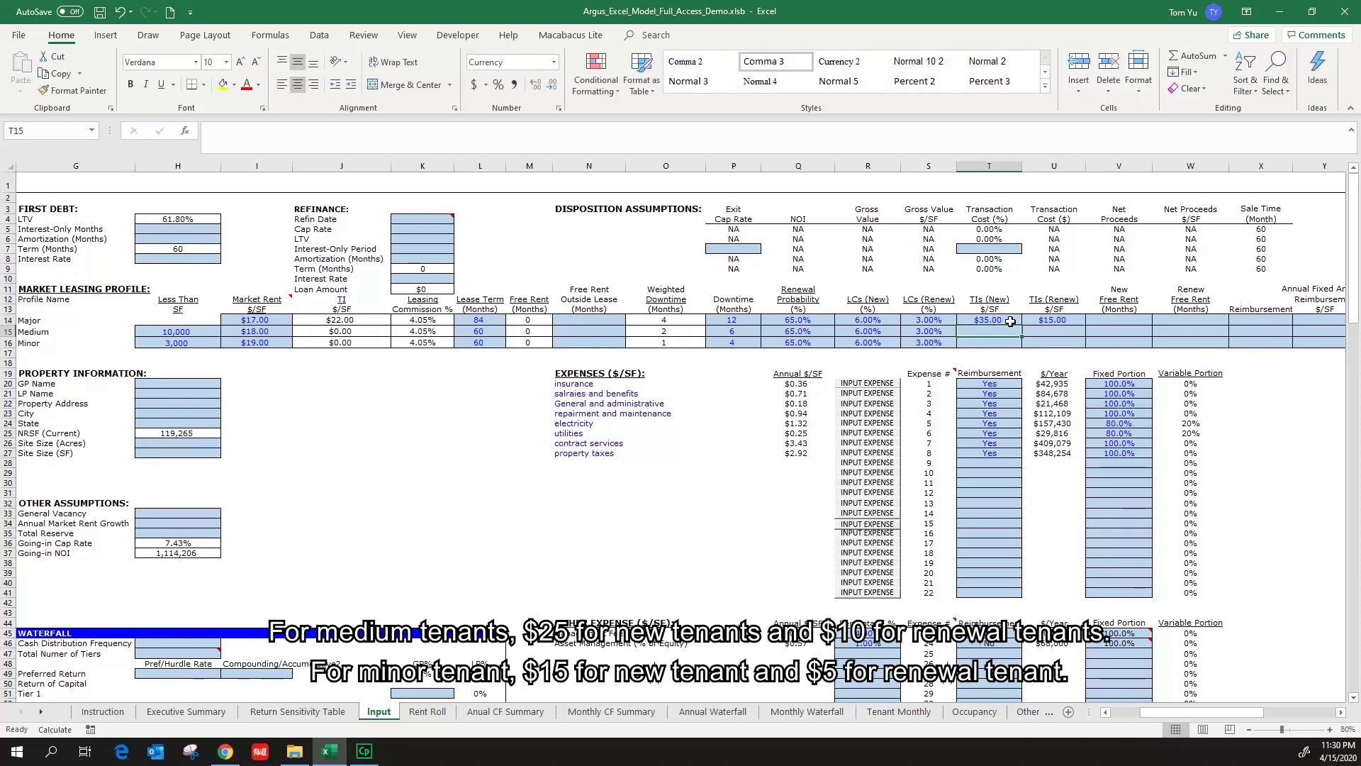
type("25")
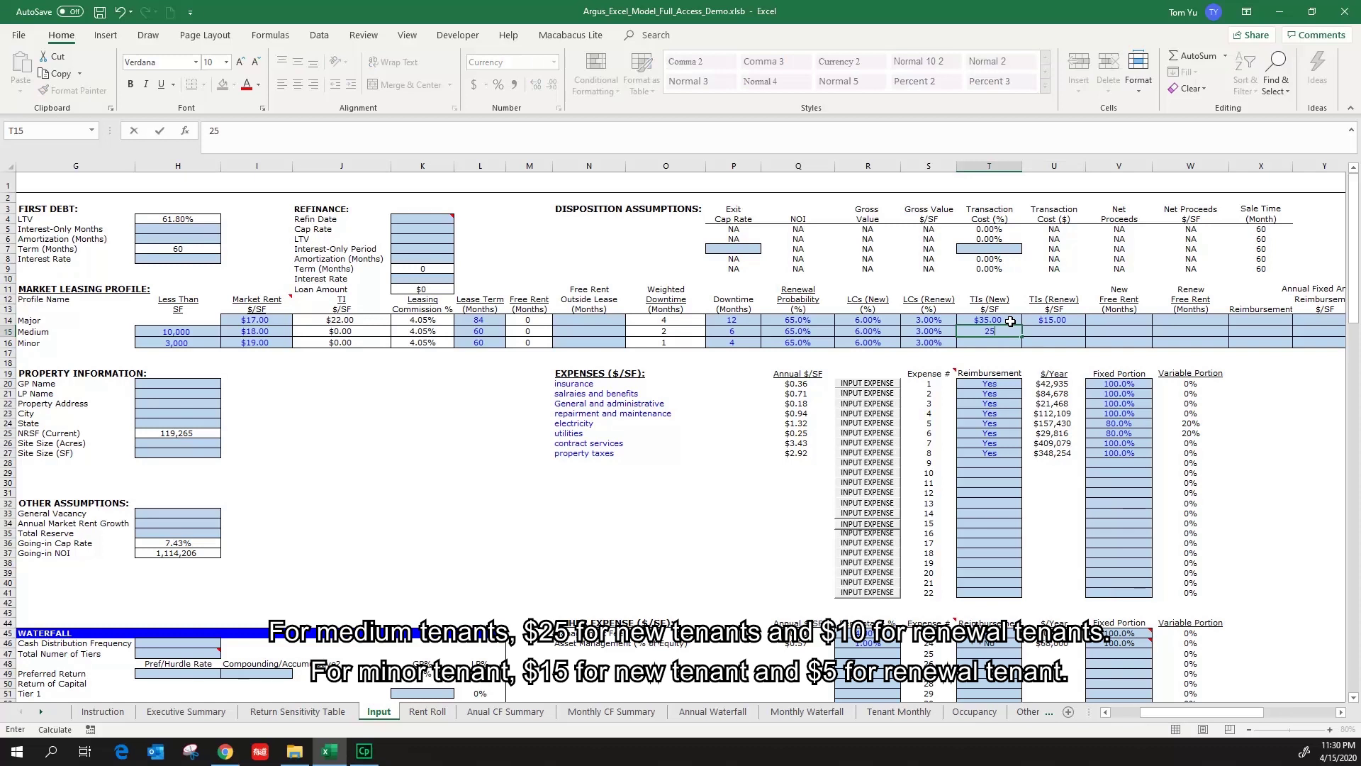
key("Tab")
type("10")
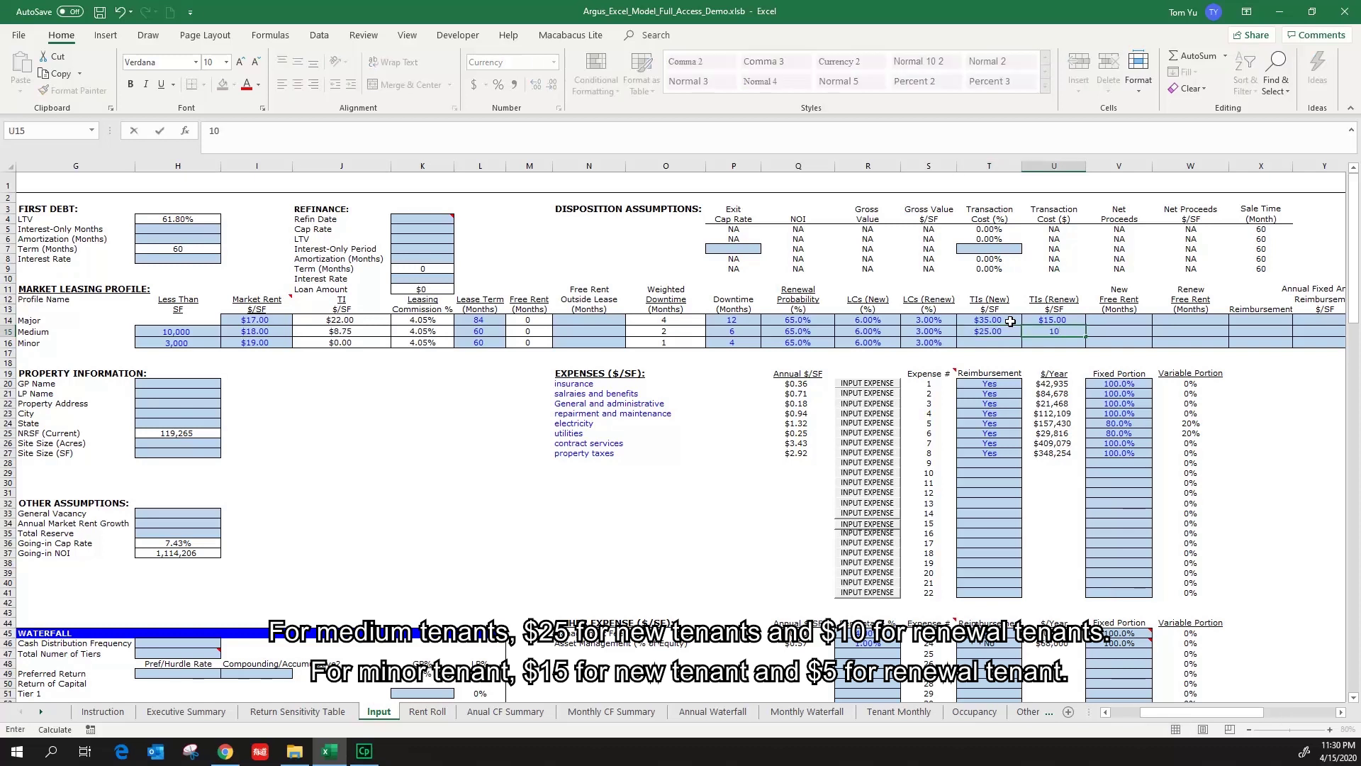
key("Return")
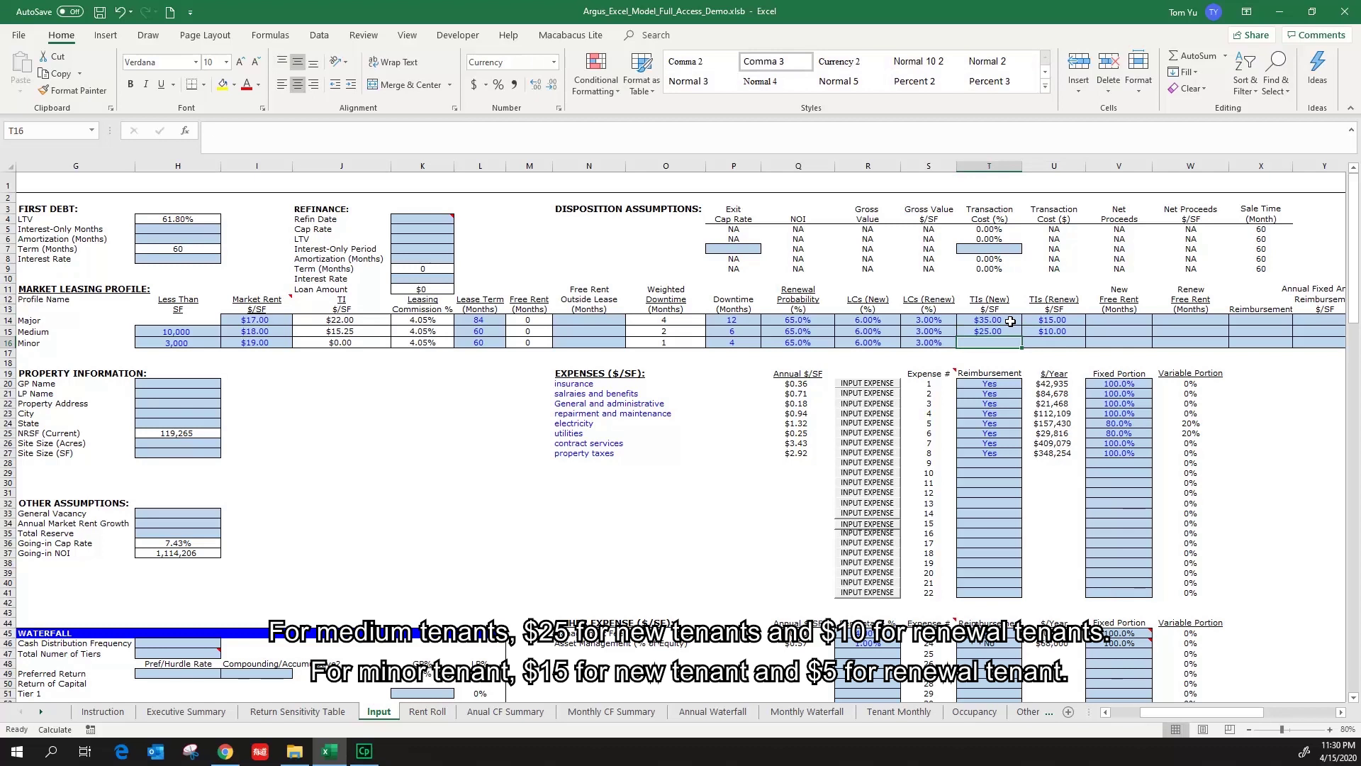
type("15")
key("Tab")
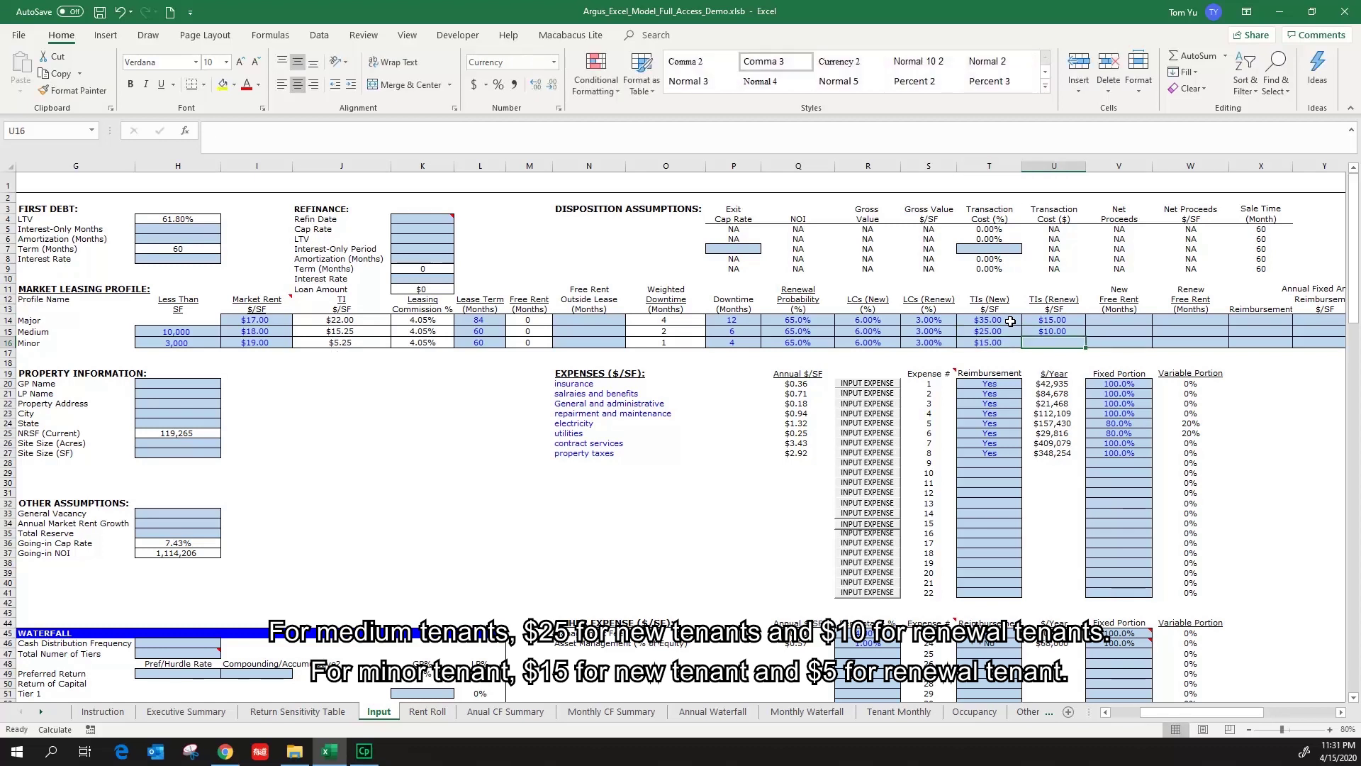
type("5")
key("Tab")
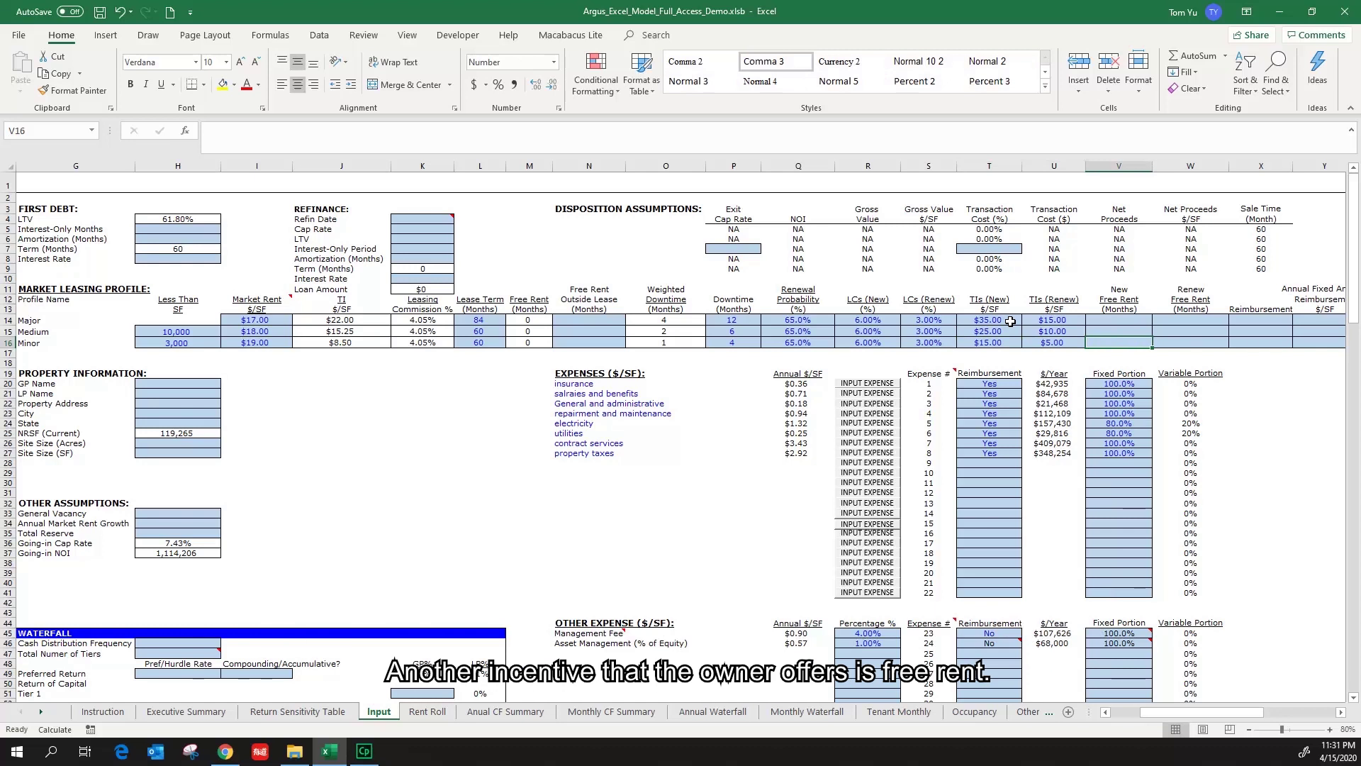
- Enter 5 months new and 5 months renewal free rent for the Major tenant
left_click(1134, 301)
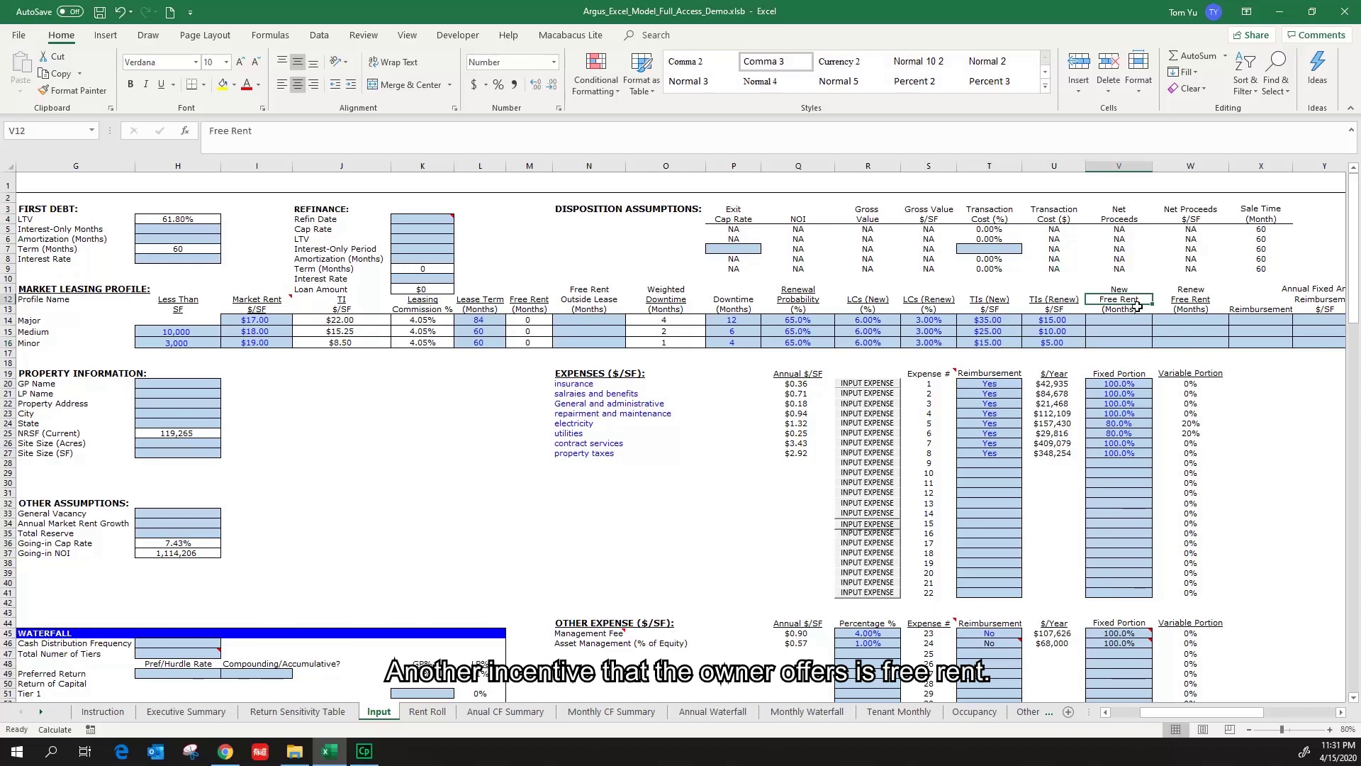
left_click(1120, 320)
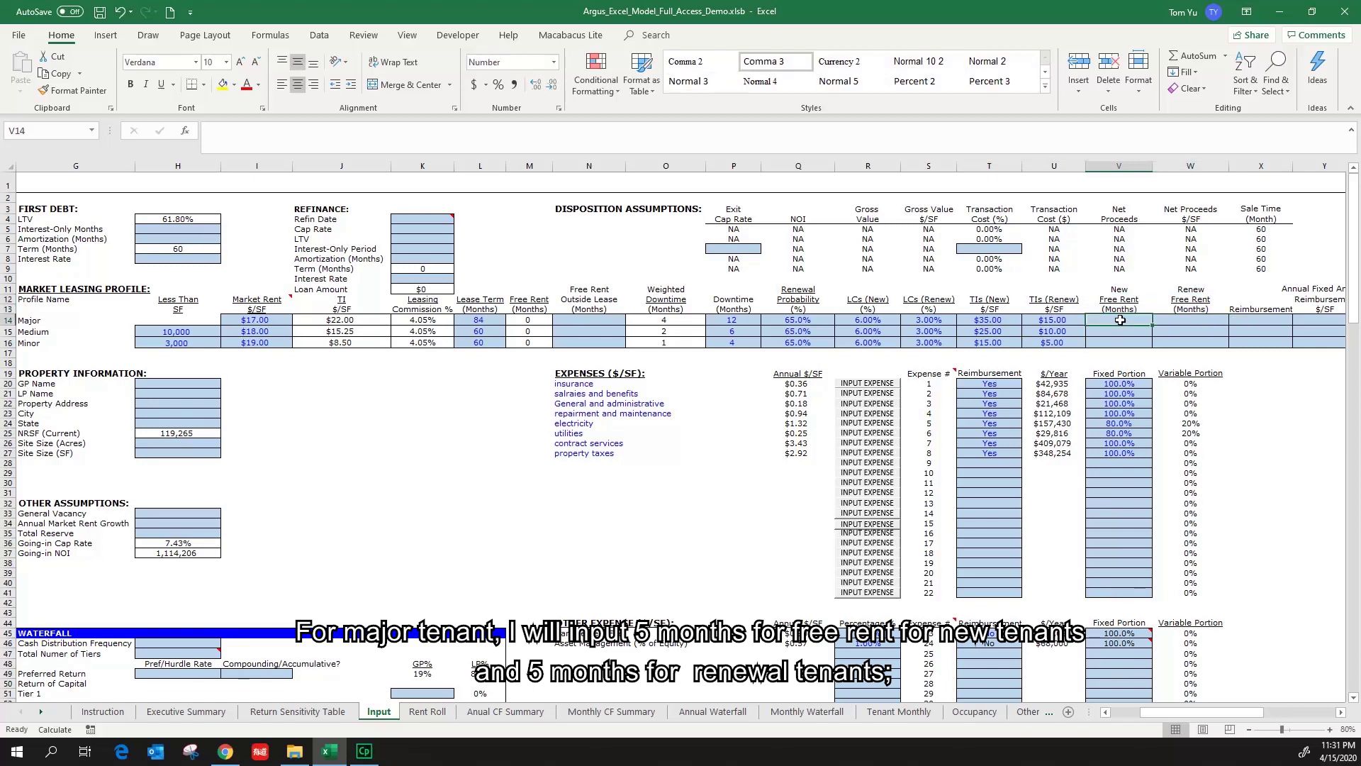
type("5")
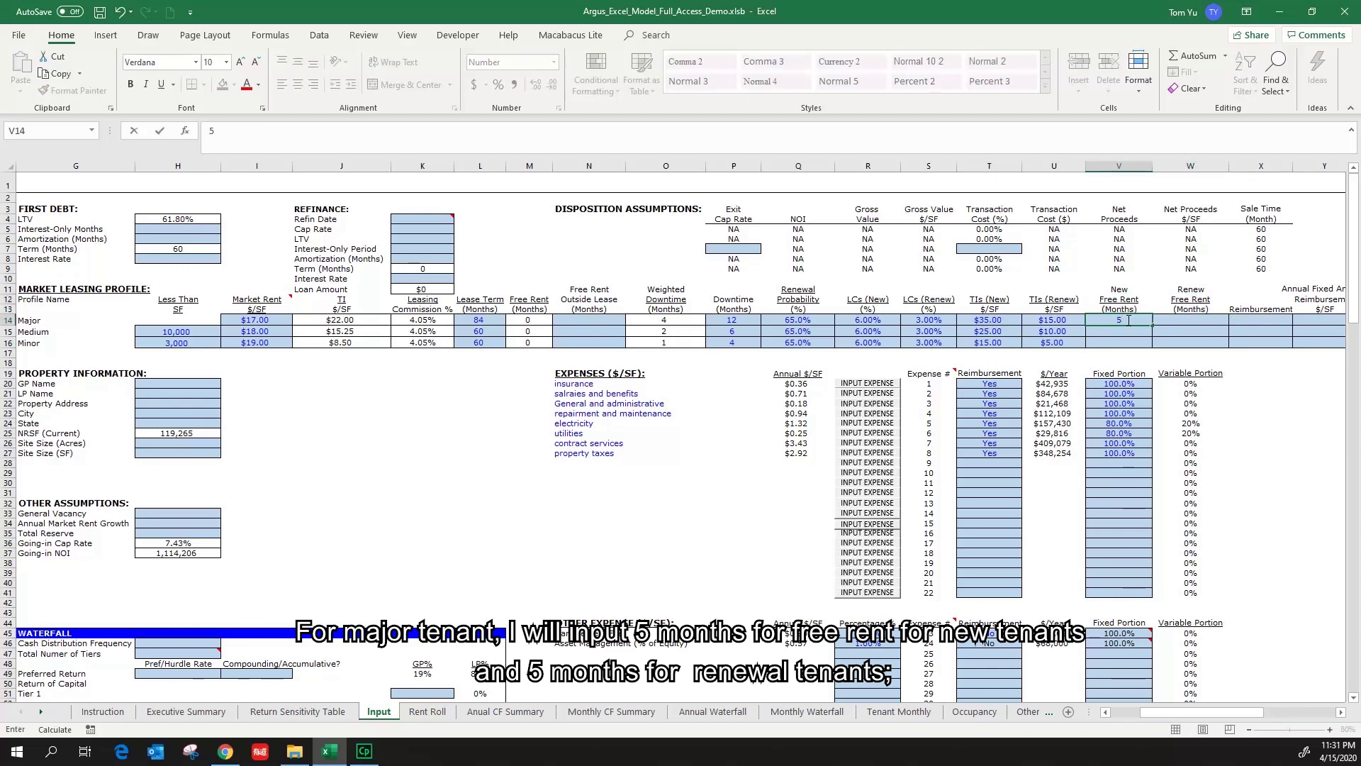
key("Tab")
type("5")
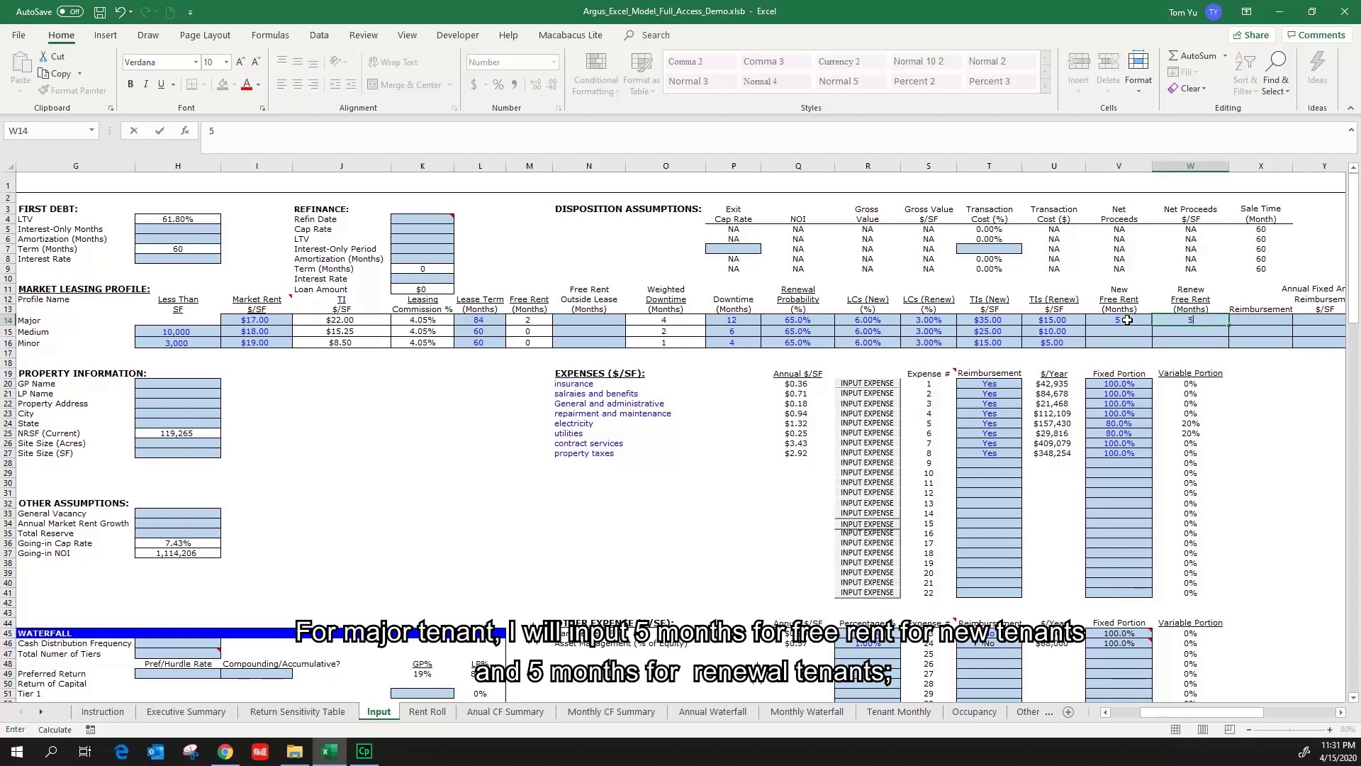
key("Return")
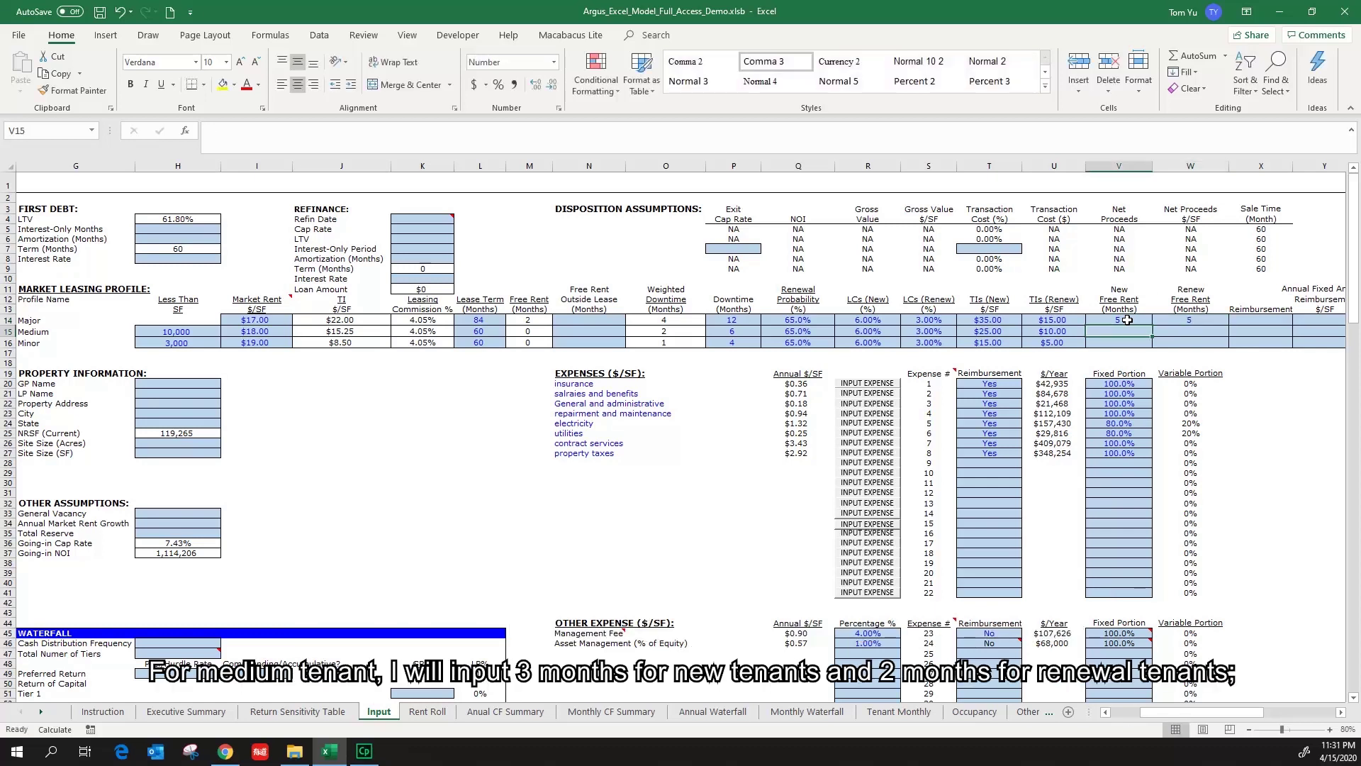
- Enter free rent of 3/2 months for Medium and 2/0 months for Minor tenants
type("3")
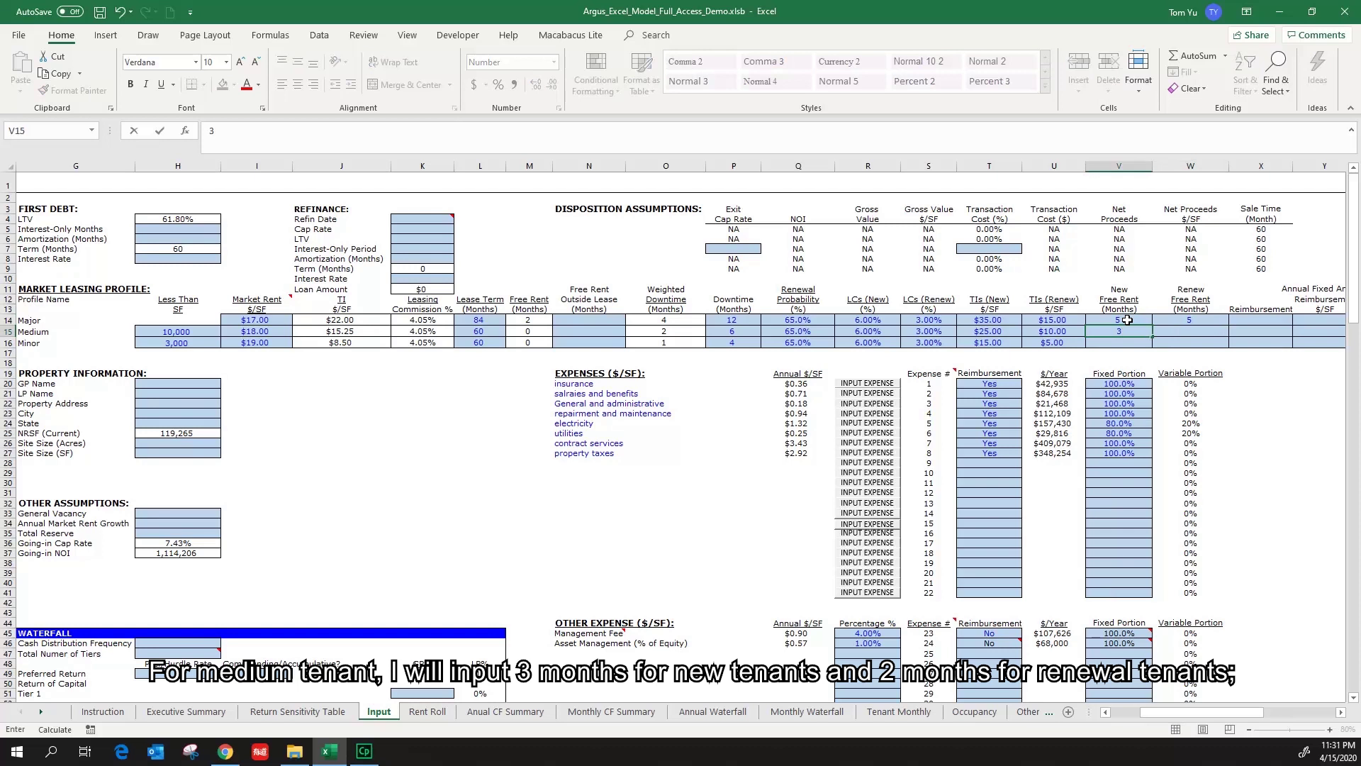
key("Tab")
type("2")
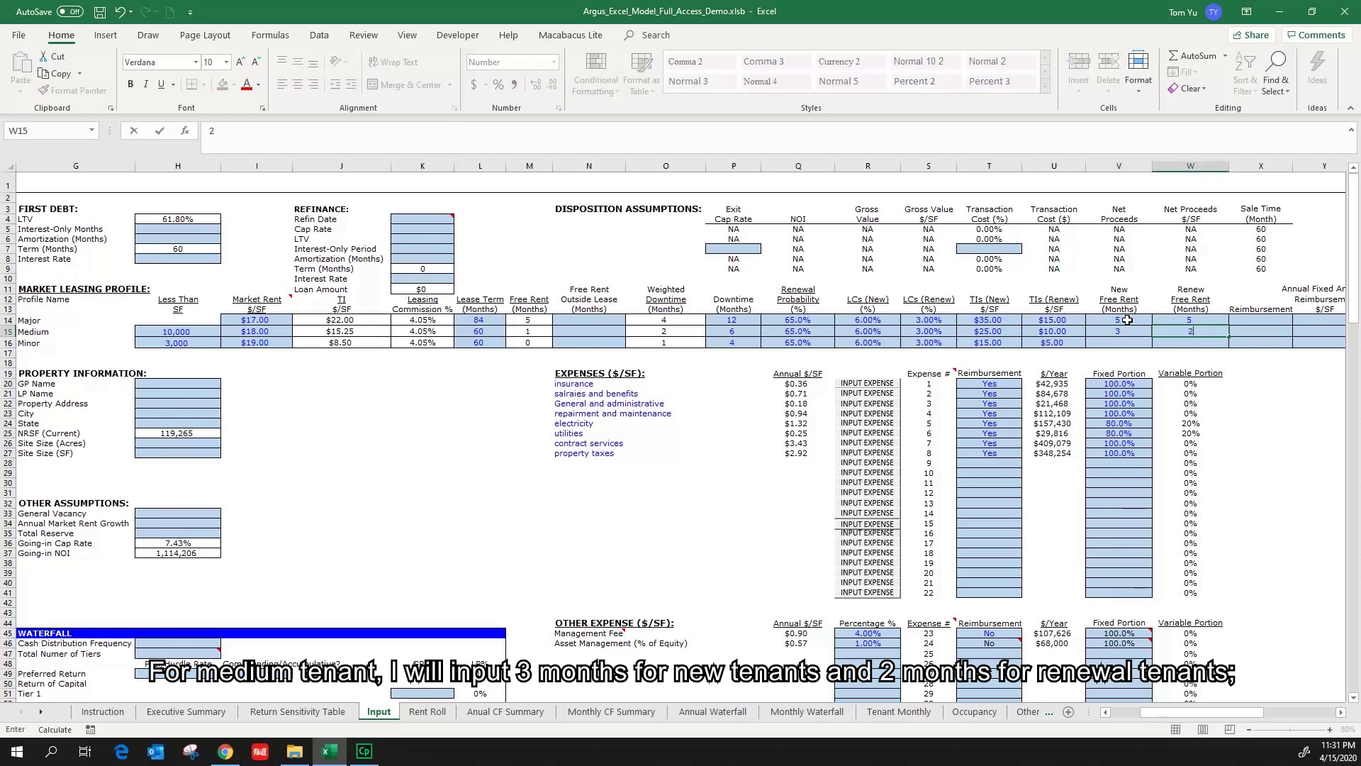
key("Return")
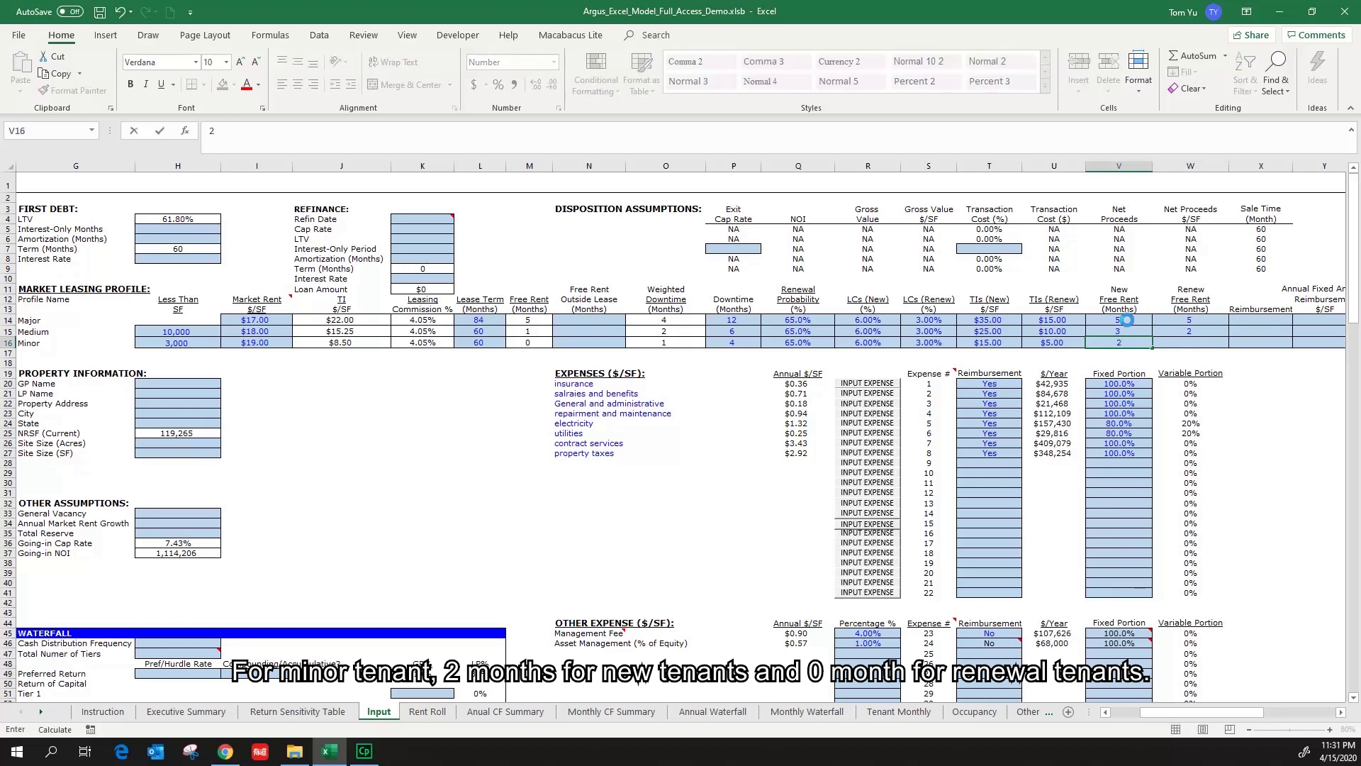
type("2")
key("Tab")
type("0")
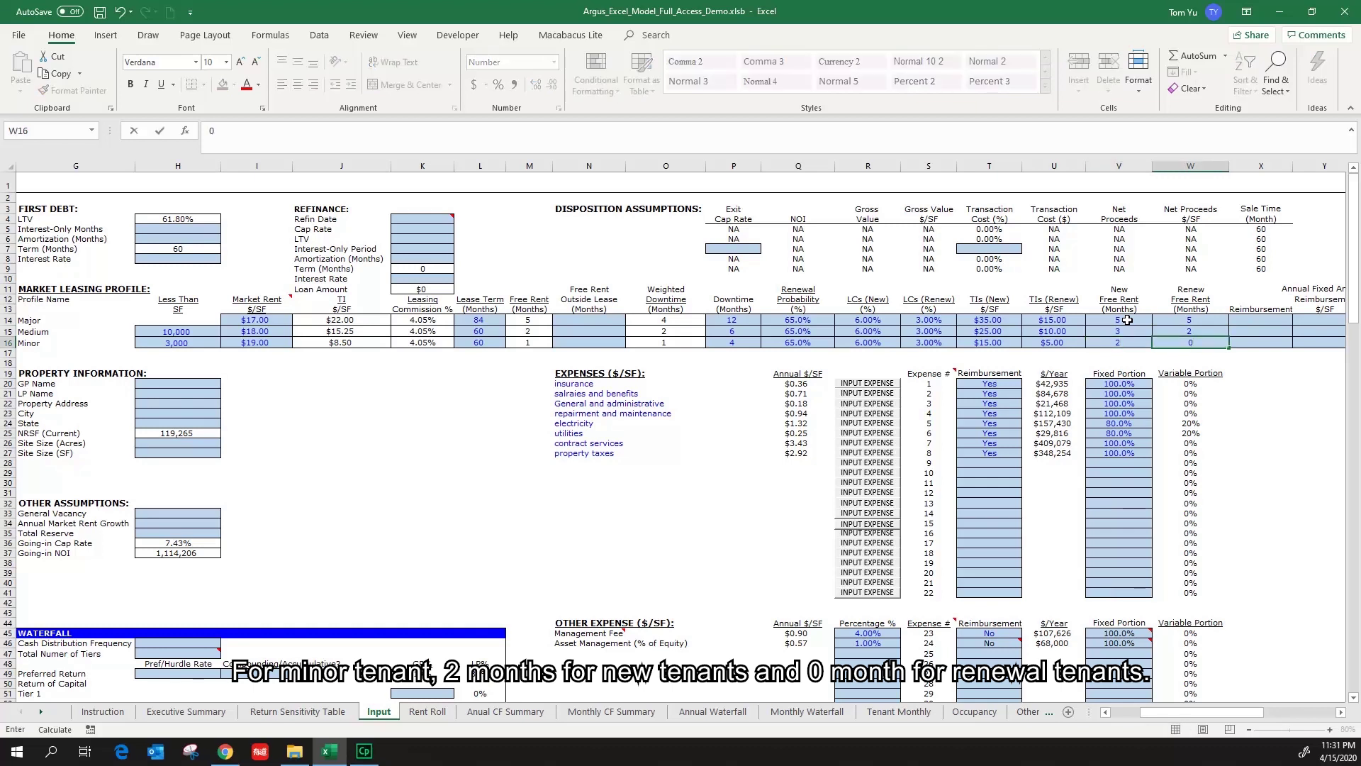
key("Tab")
key("Up")
key("Up")
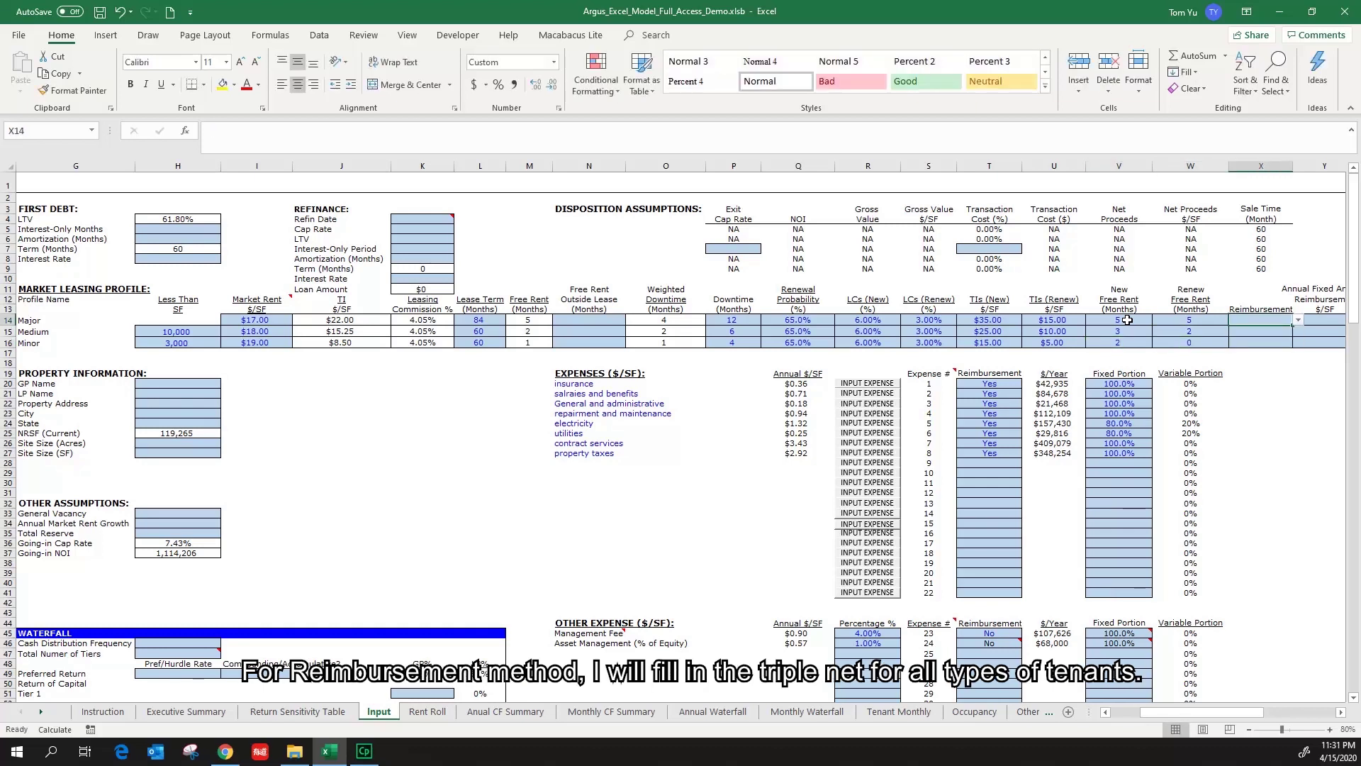
- Choose NNN reimbursement in X14, fill it down to X16, and highlight the Annual Fixed Amount column
left_click(1297, 319)
left_click(1273, 334)
left_click_drag(1273, 321, 1273, 343)
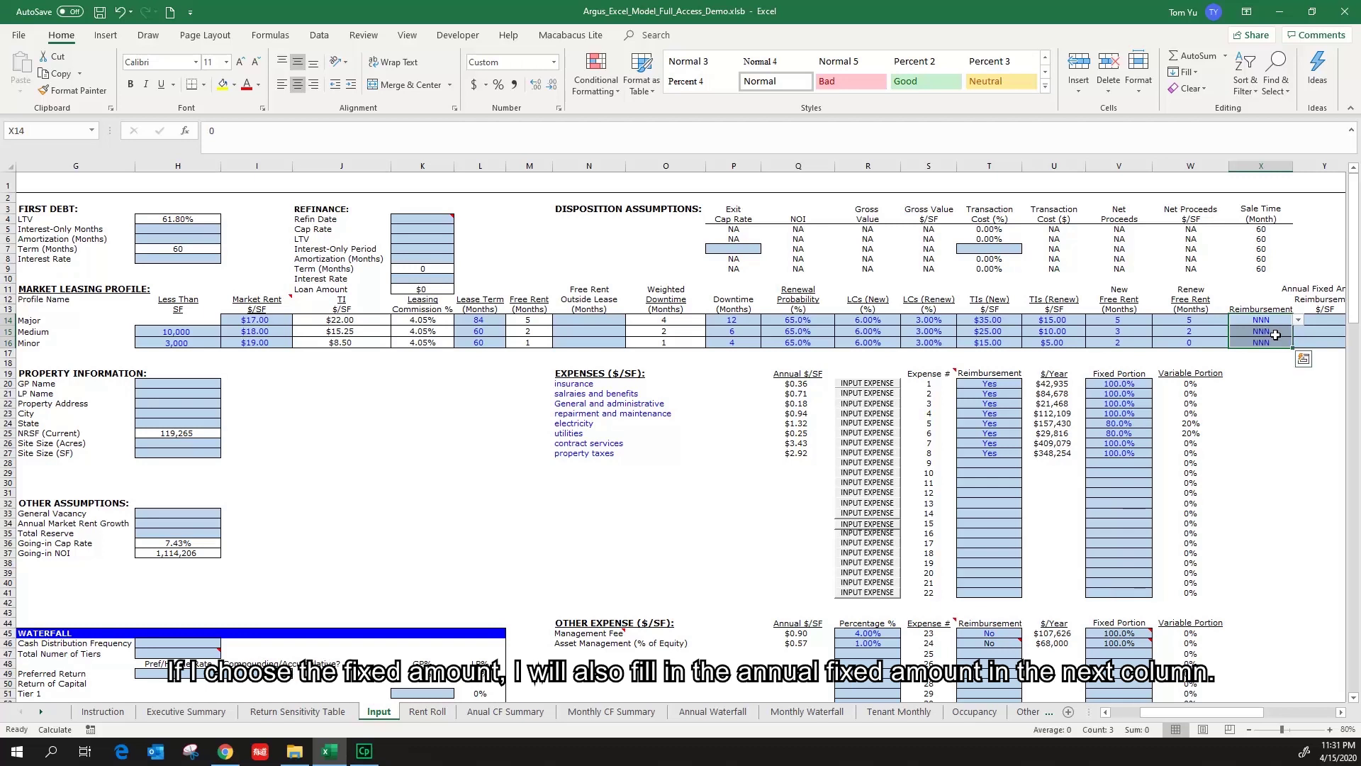
left_click(1269, 353)
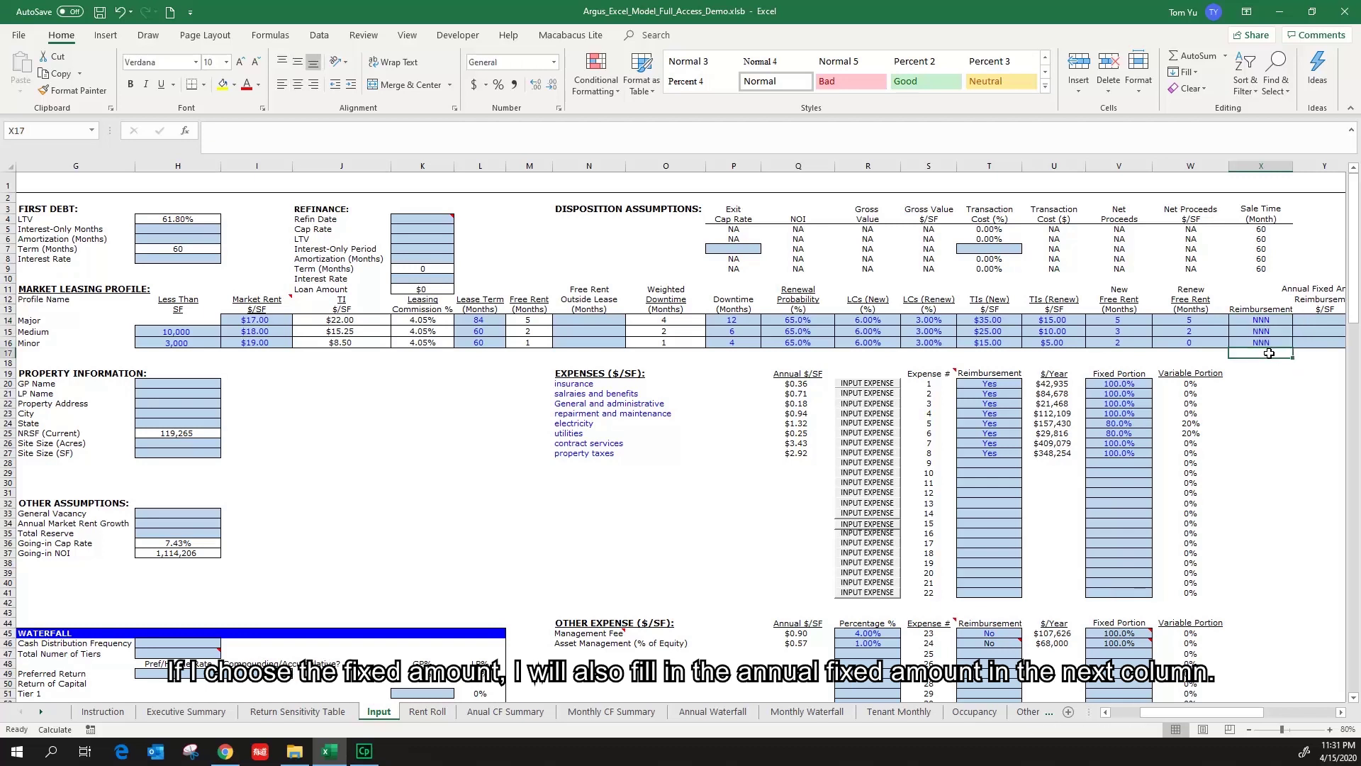
left_click_drag(1320, 292, 1319, 343)
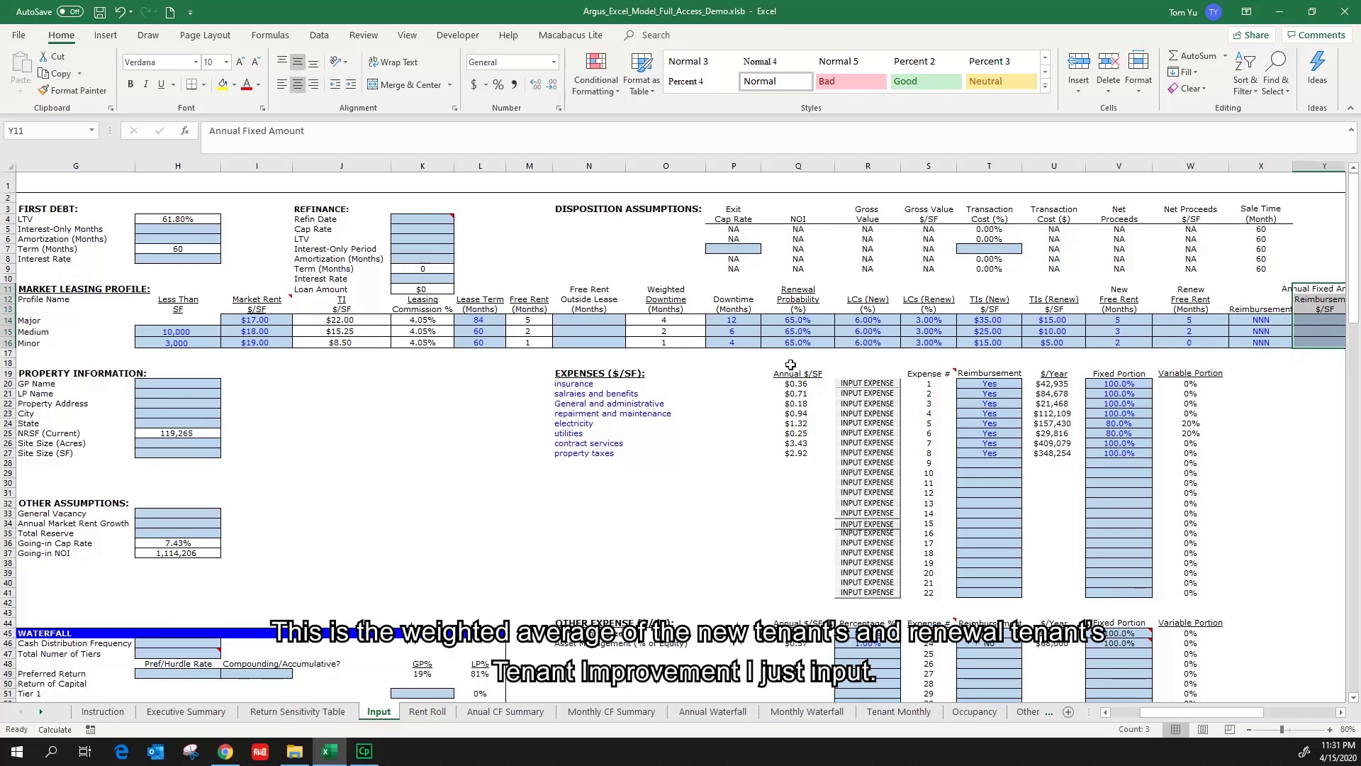
left_click(365, 320)
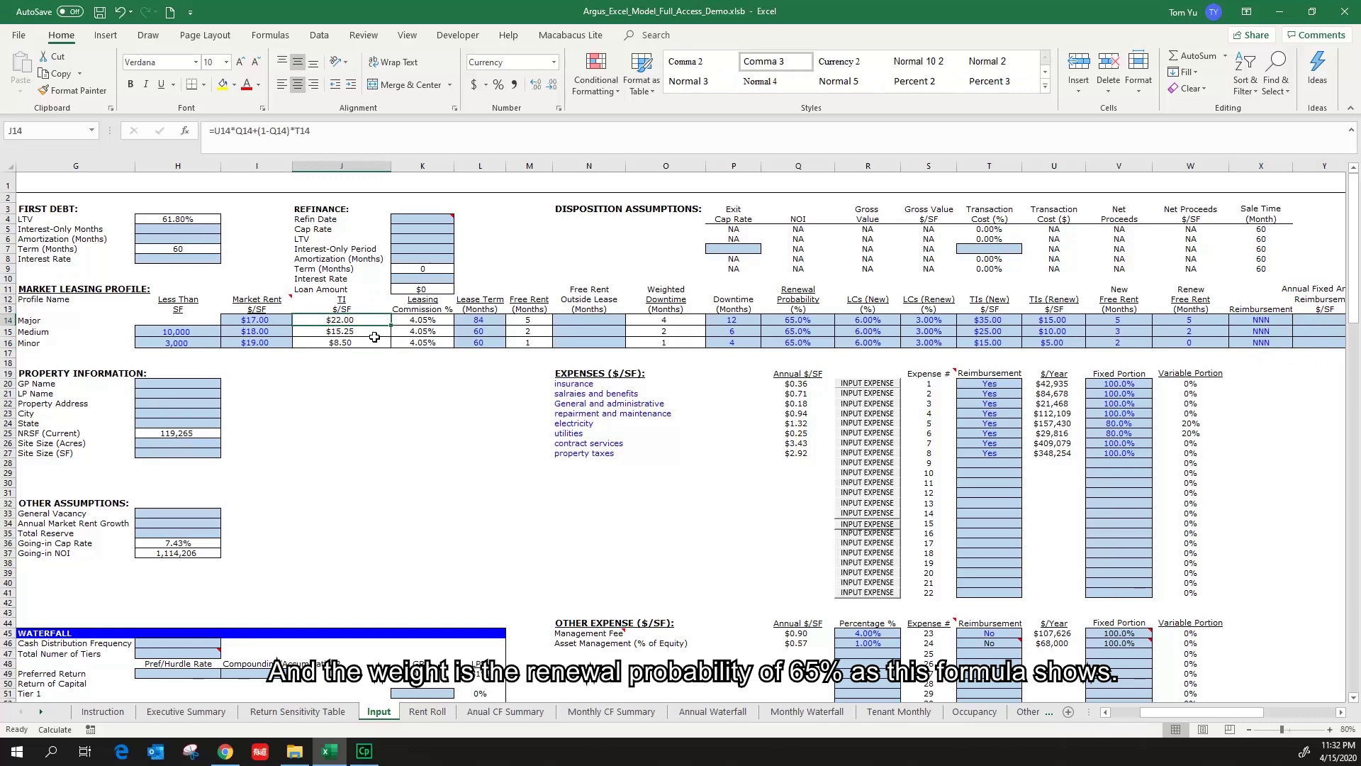
double_click(362, 317)
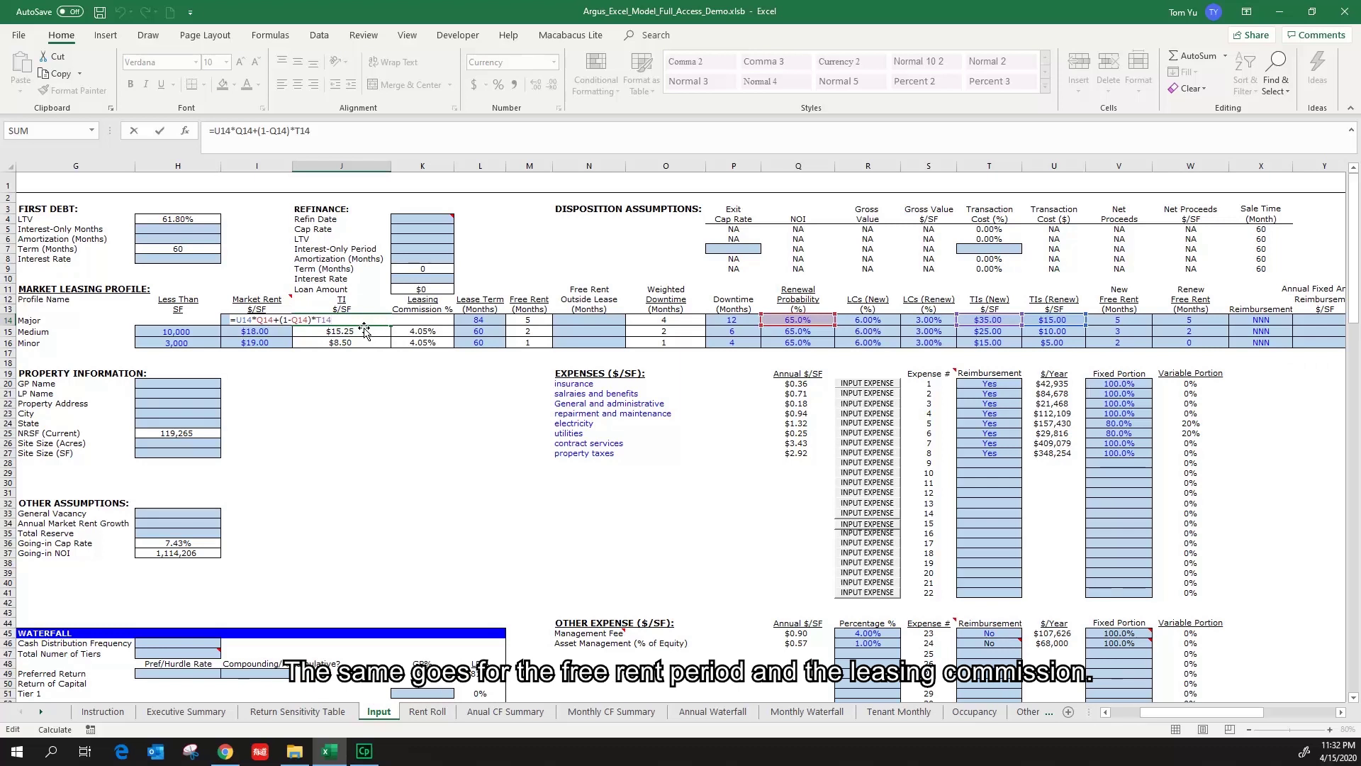
key("Escape")
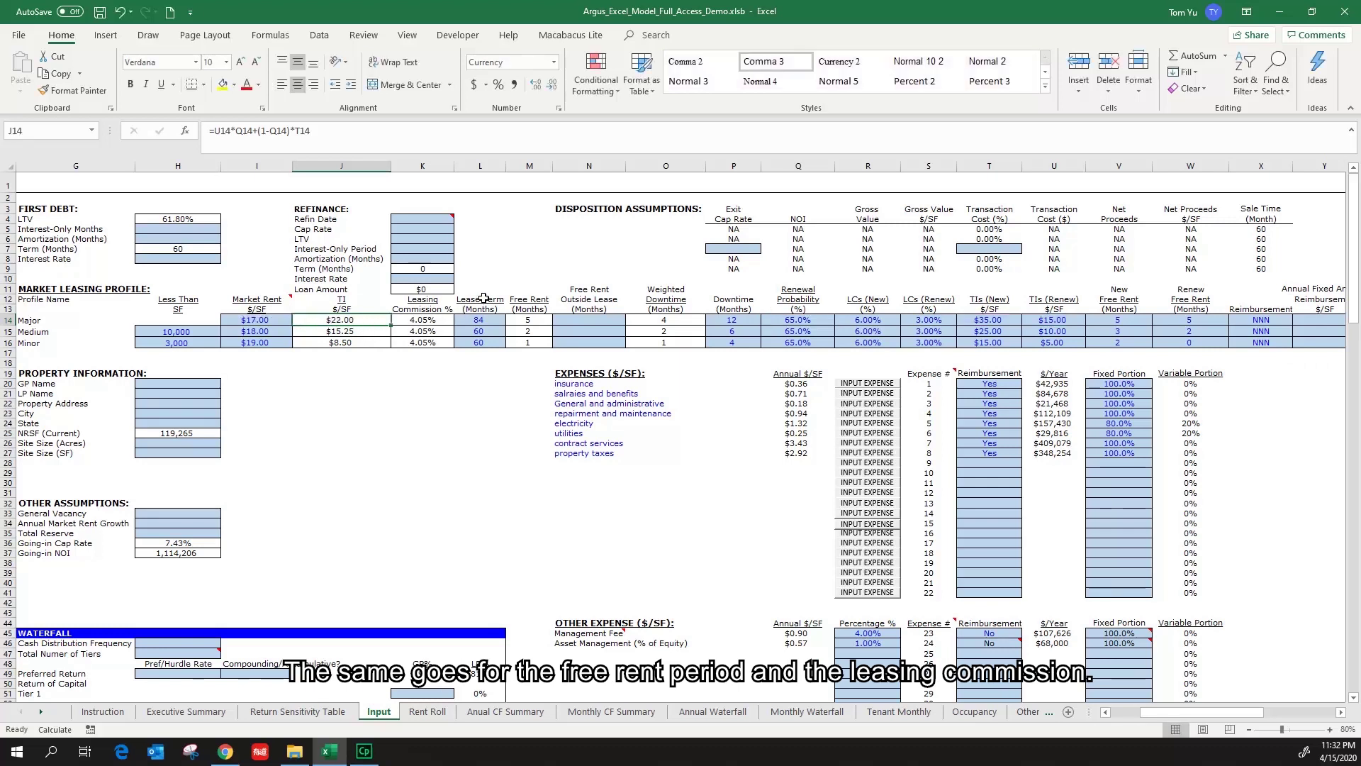
left_click_drag(518, 299, 528, 354)
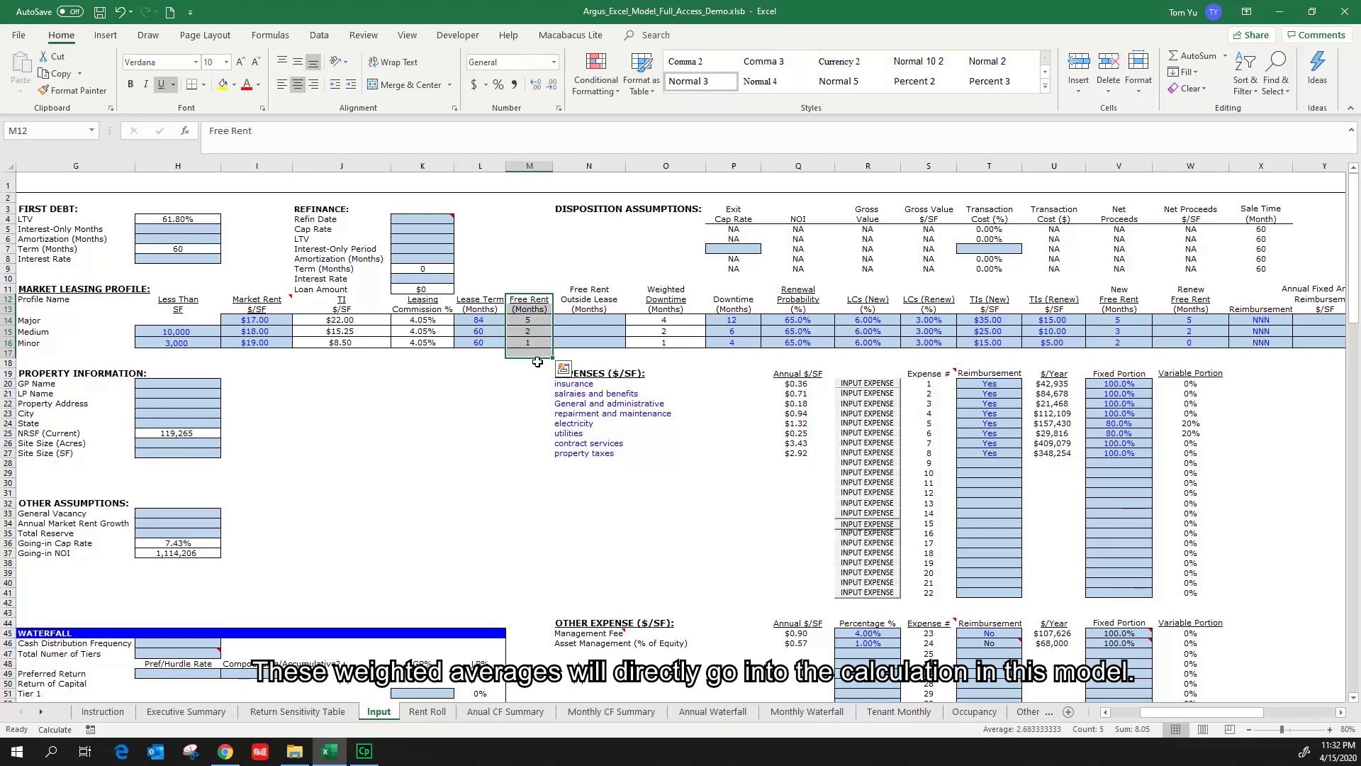
left_click(531, 321)
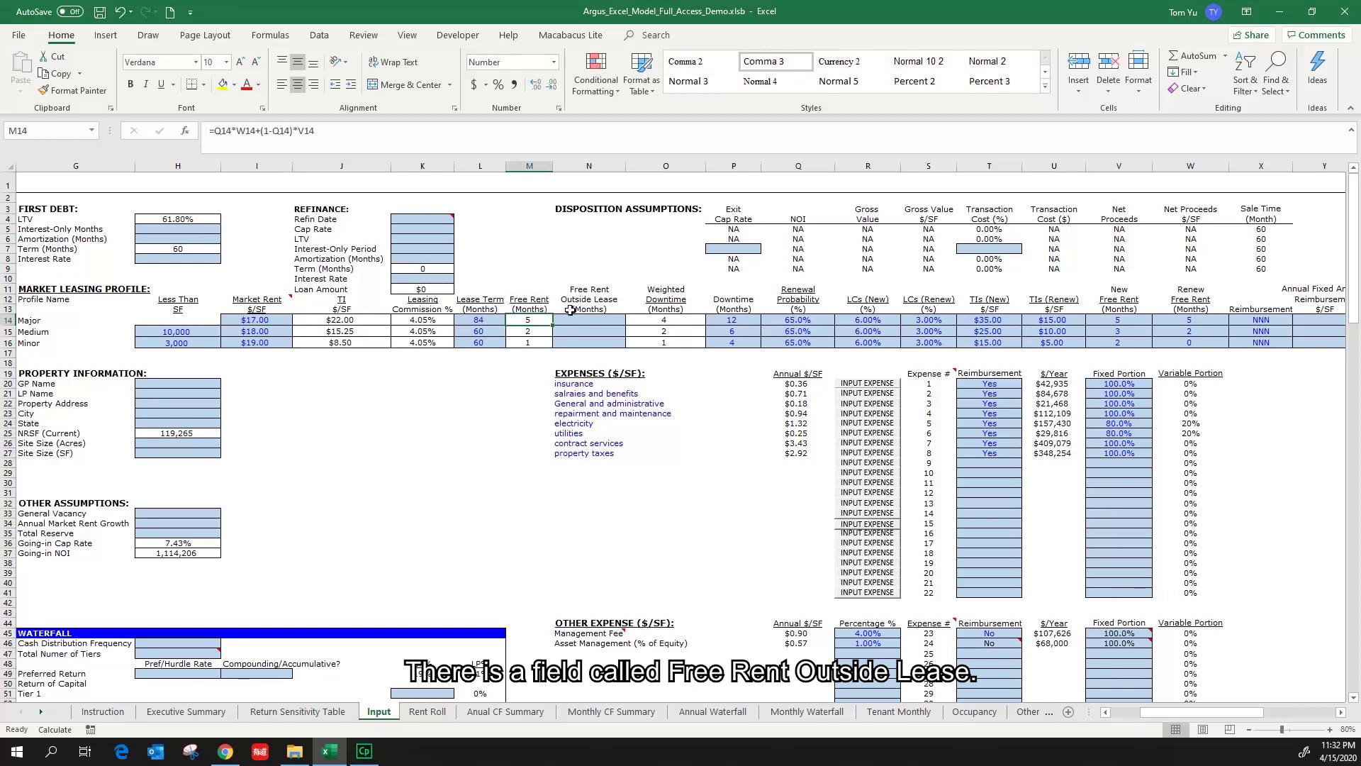
left_click_drag(593, 290, 594, 312)
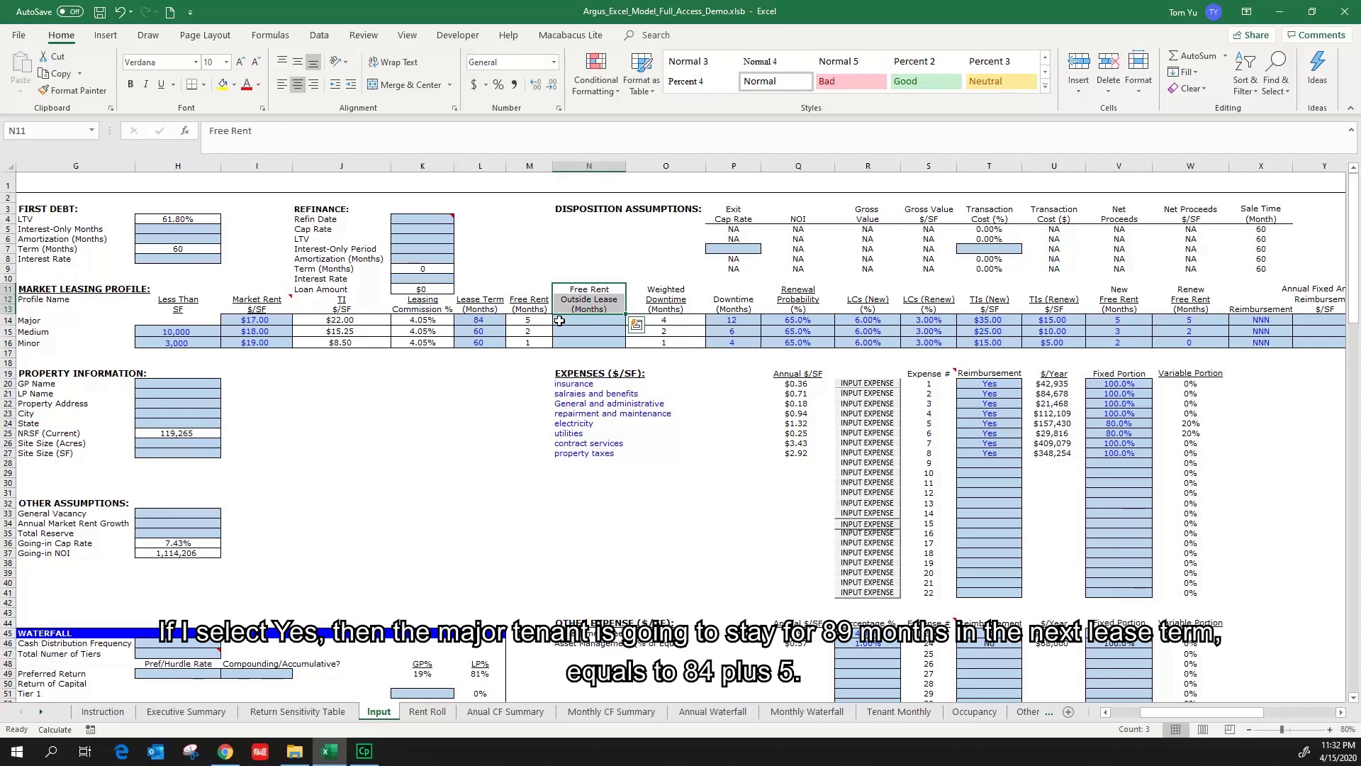
left_click(501, 321)
left_click_drag(501, 320, 531, 322)
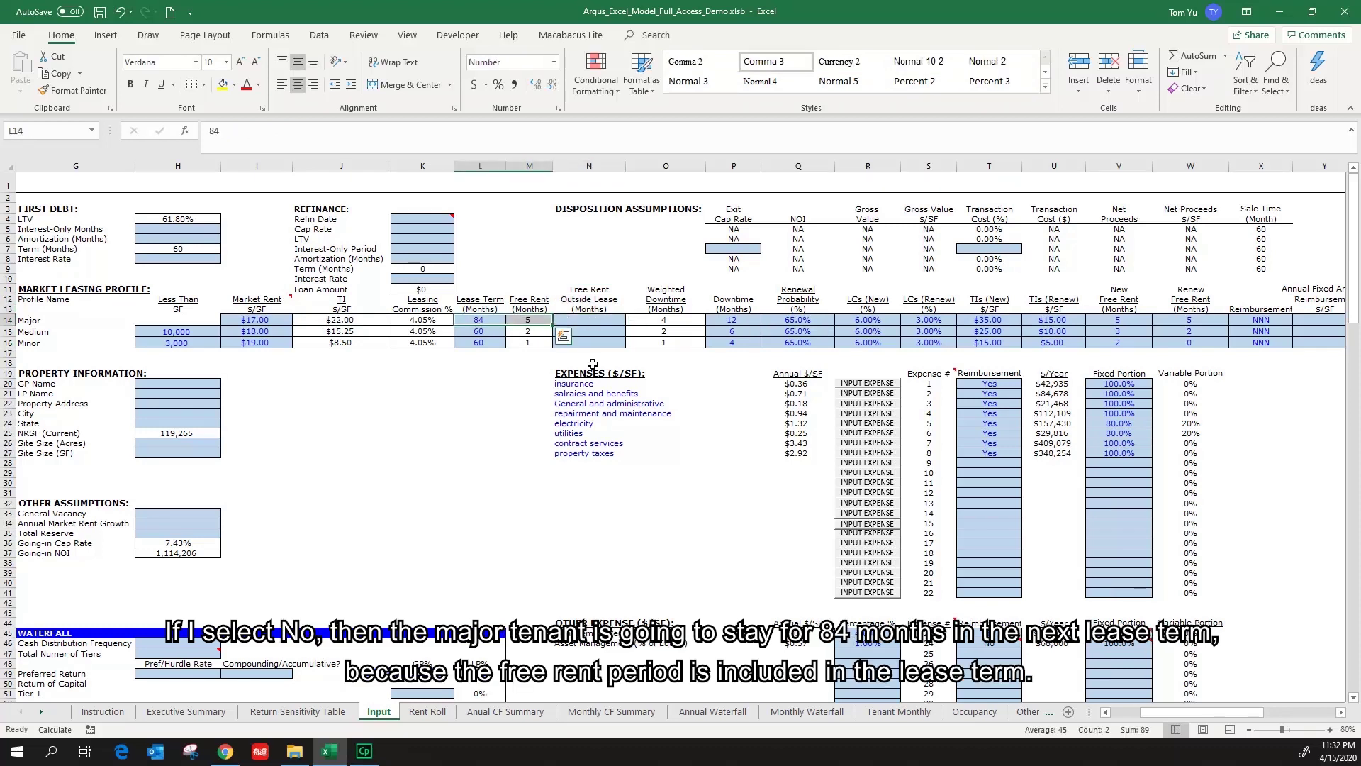
left_click(593, 321)
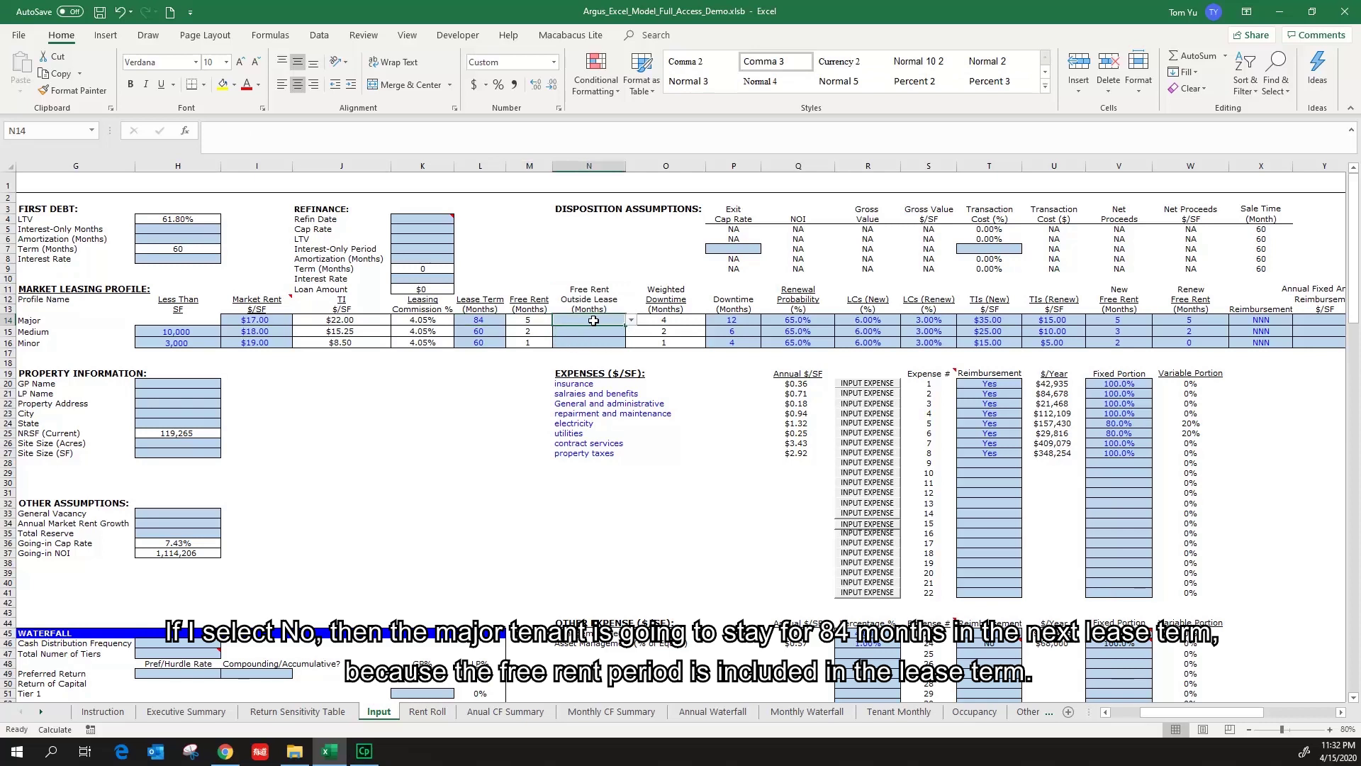
left_click(498, 319)
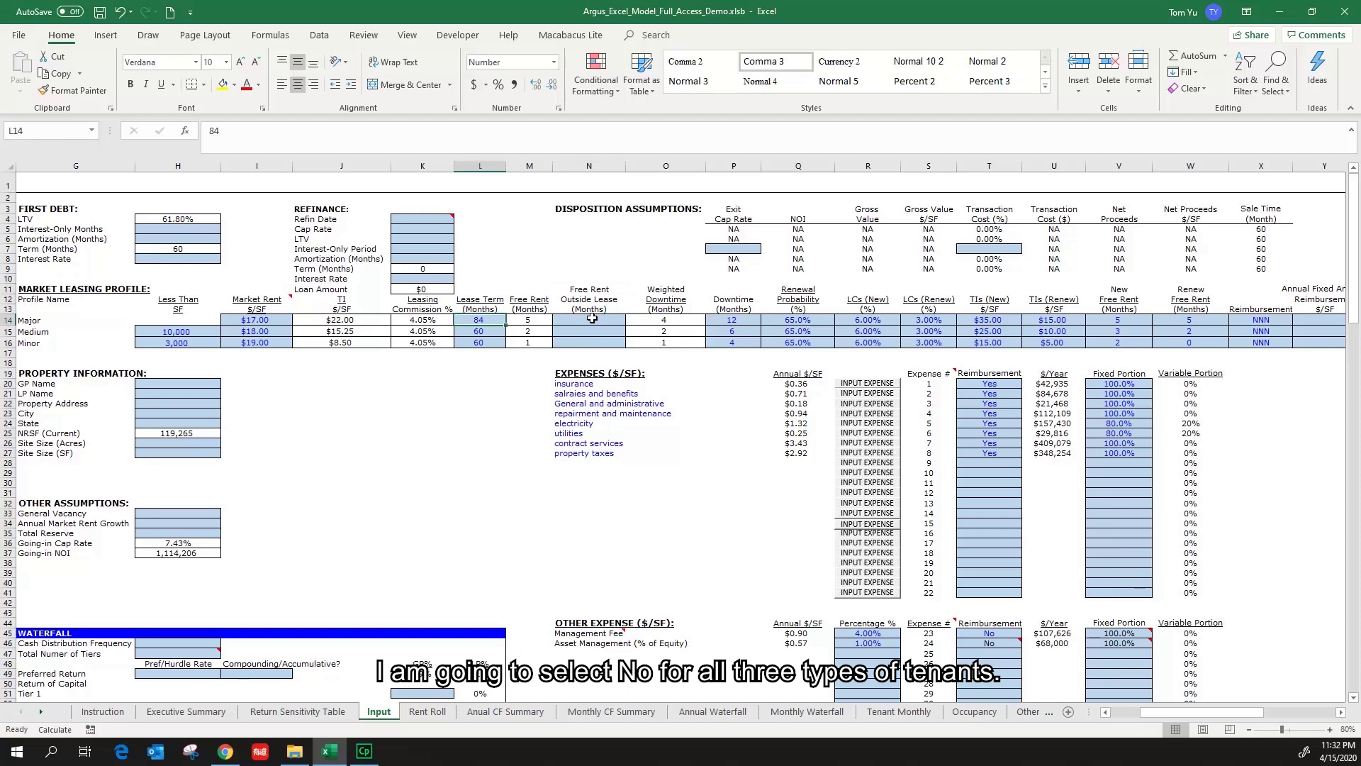
- Pick No from the Free Rent Outside Lease dropdowns in N14, N15 and N16
left_click(591, 320)
left_click(631, 320)
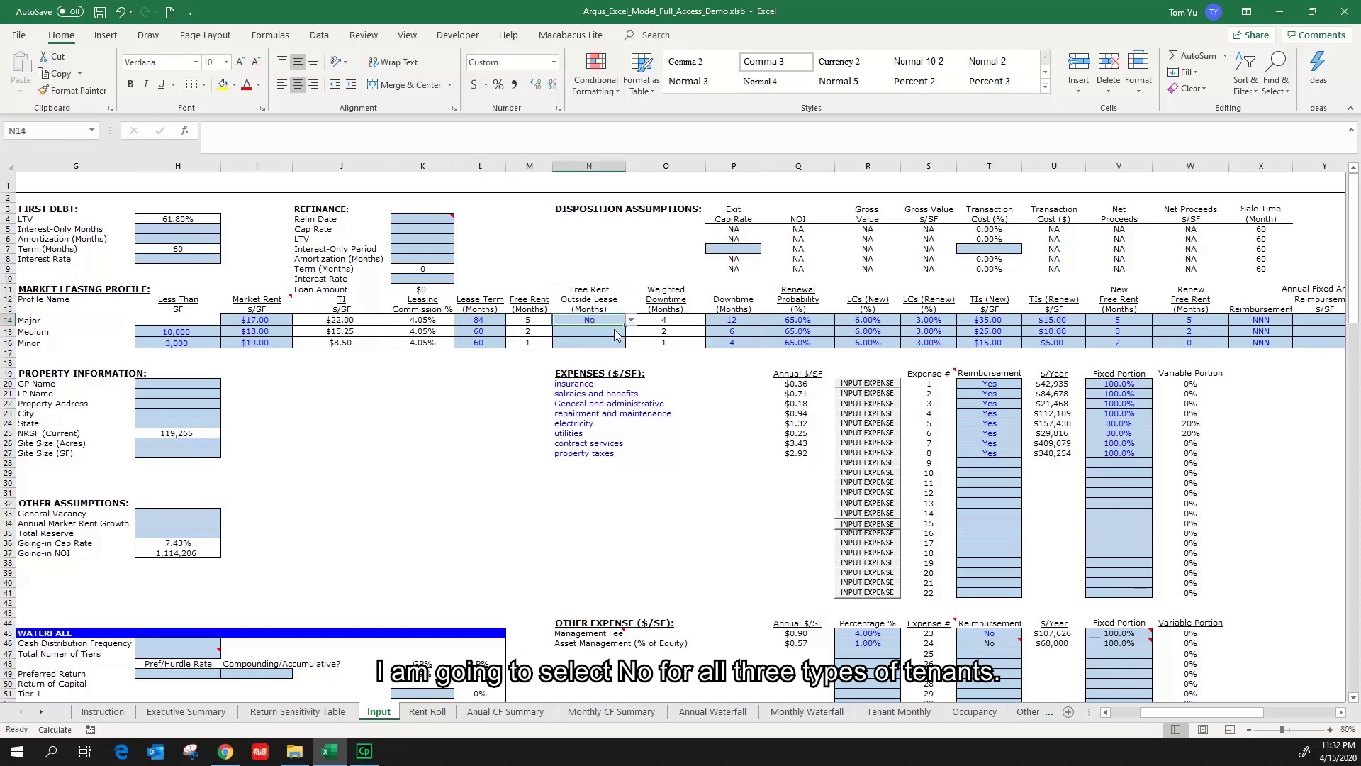
left_click(606, 334)
left_click(602, 331)
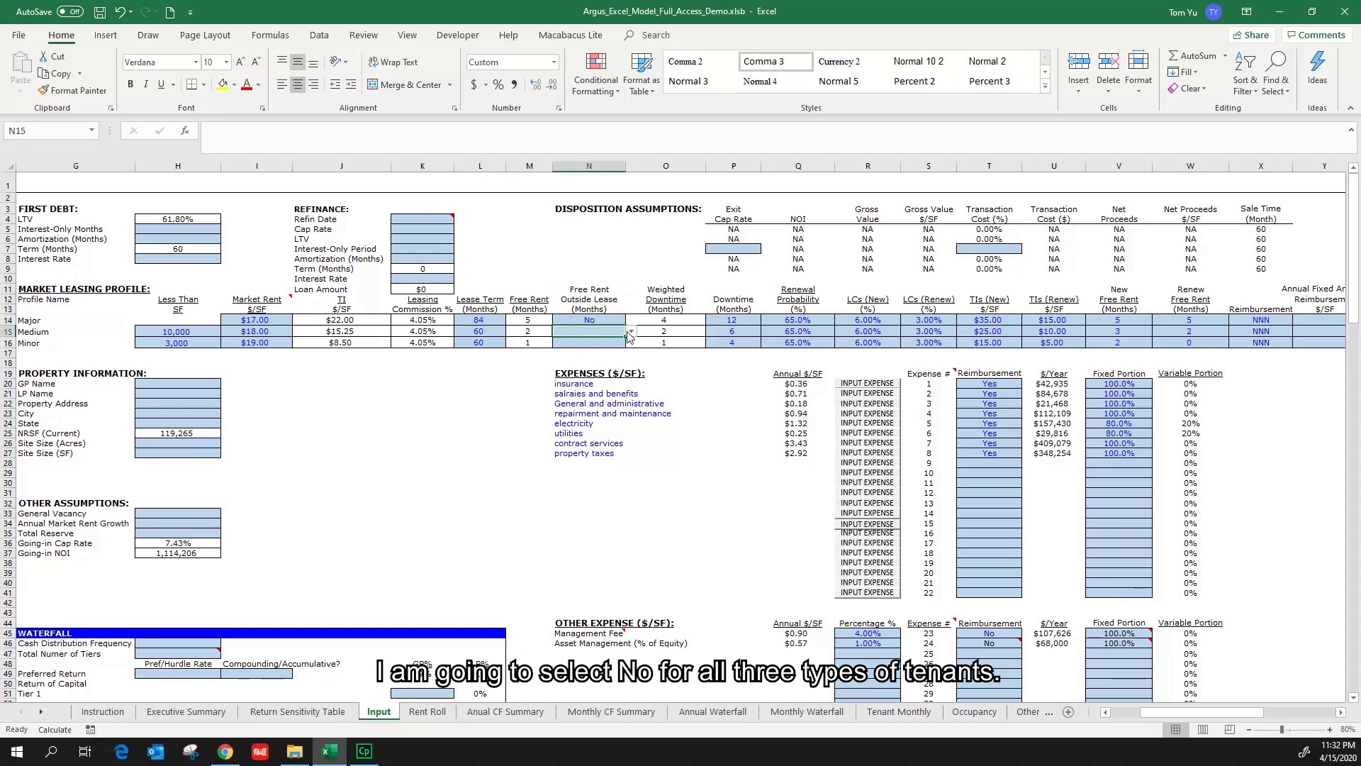
left_click(630, 331)
left_click(604, 350)
left_click(603, 342)
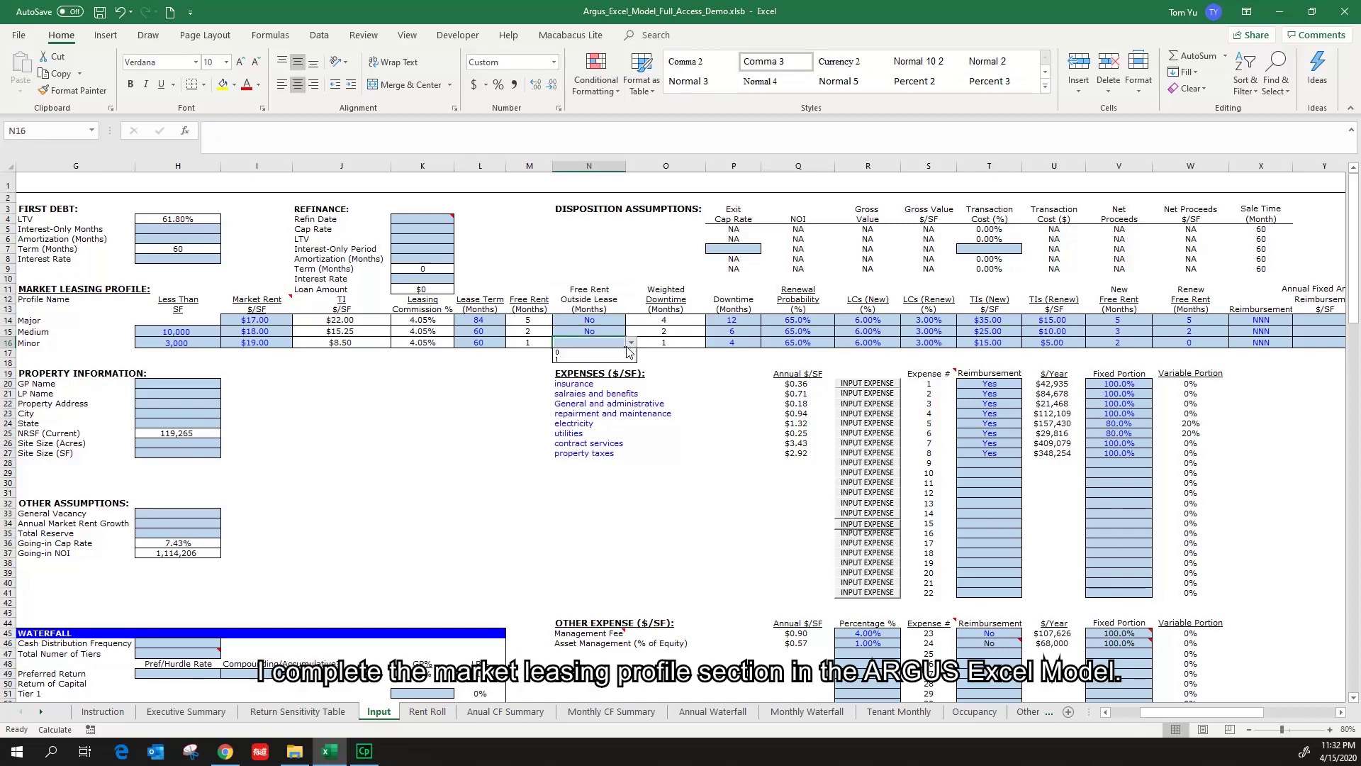
left_click(631, 342)
left_click(621, 359)
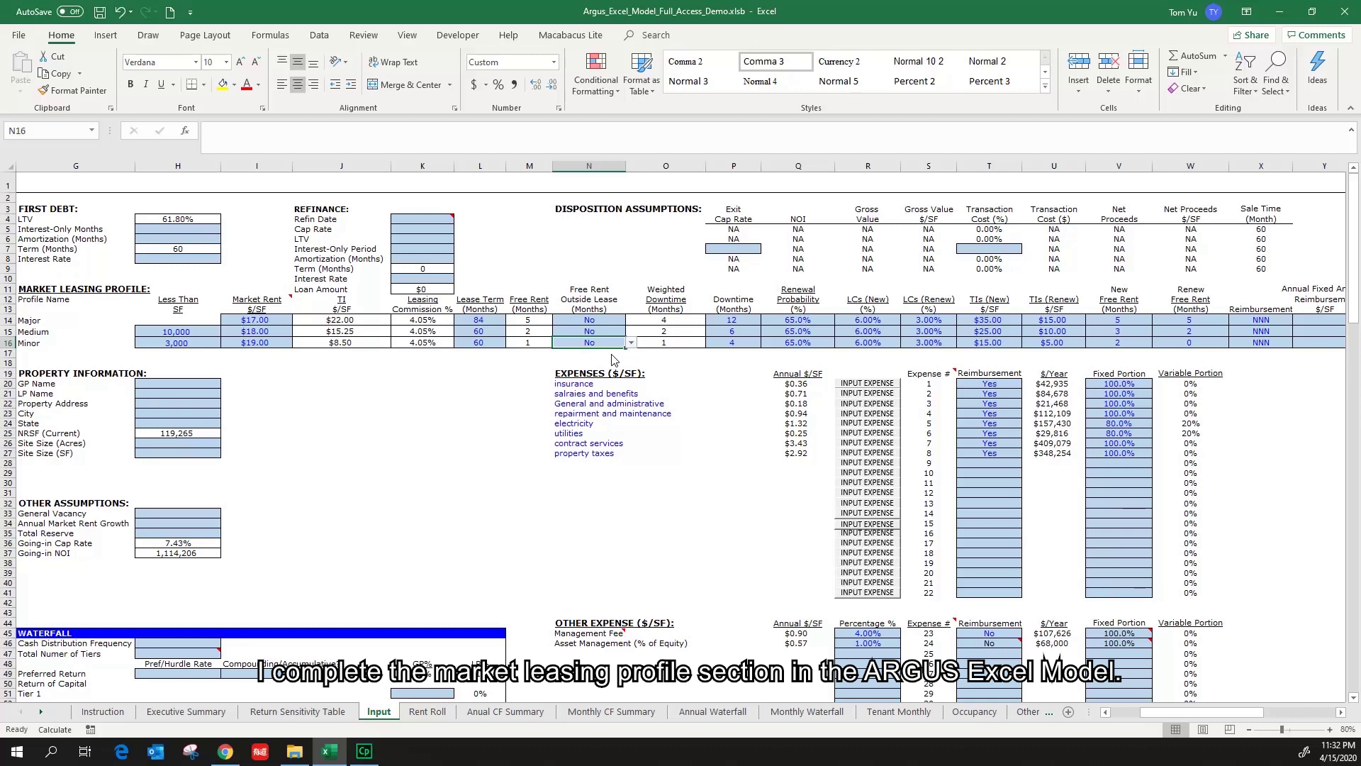